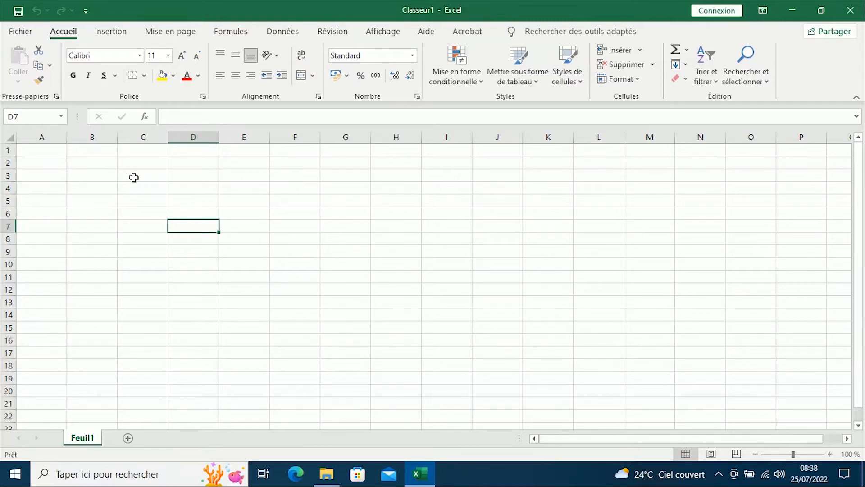
- Select the whole of column A, trying also the partial cell range A1:A22 for comparison
left_click(50, 135)
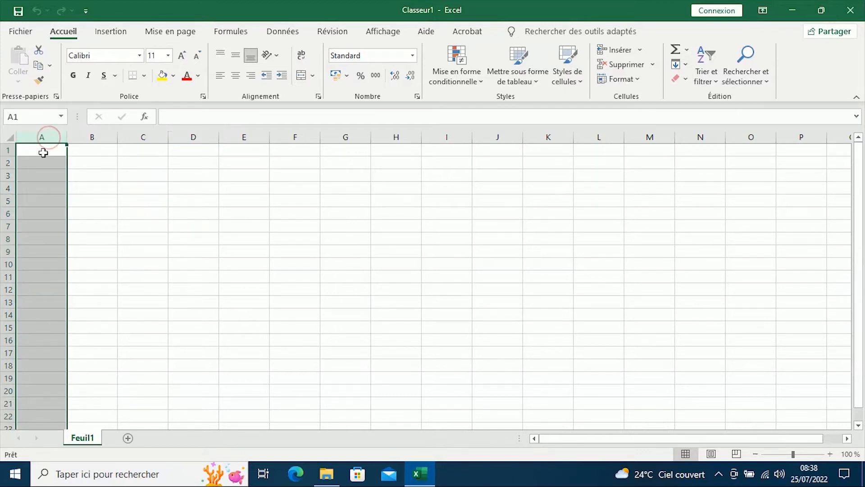
scroll(47, 219, "down", 13)
scroll(50, 208, "up", 13)
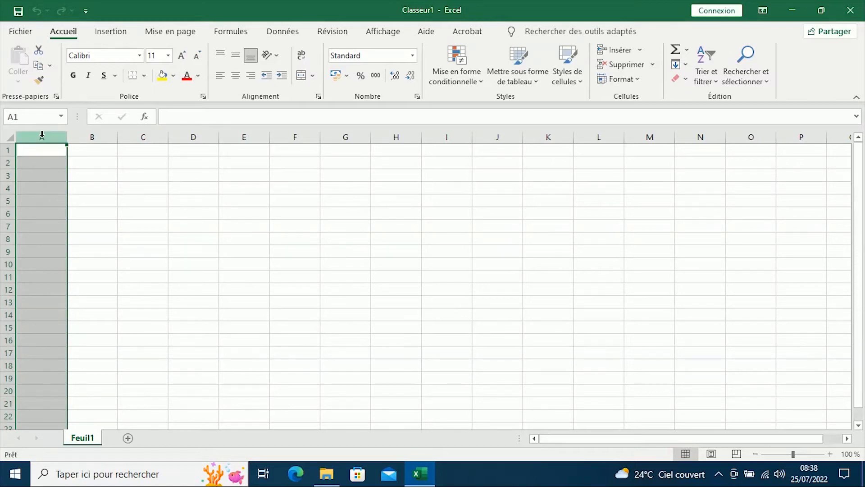
left_click(91, 150)
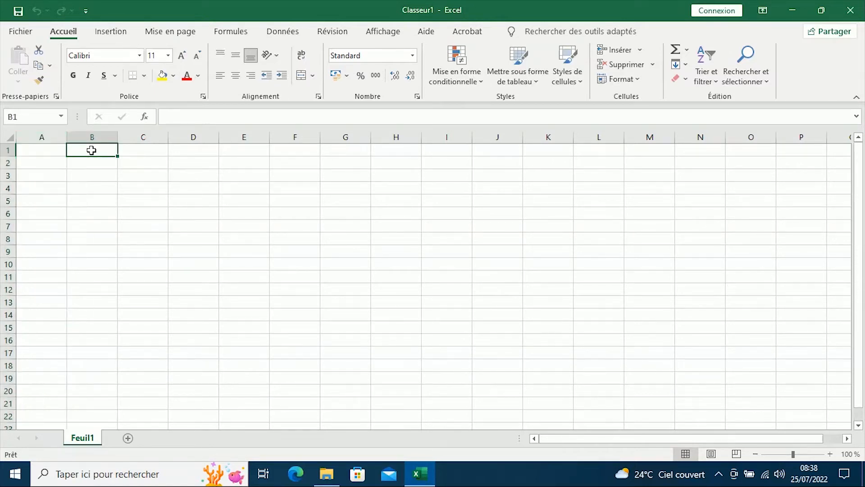
left_click(50, 151)
left_click_drag(50, 151, 47, 415)
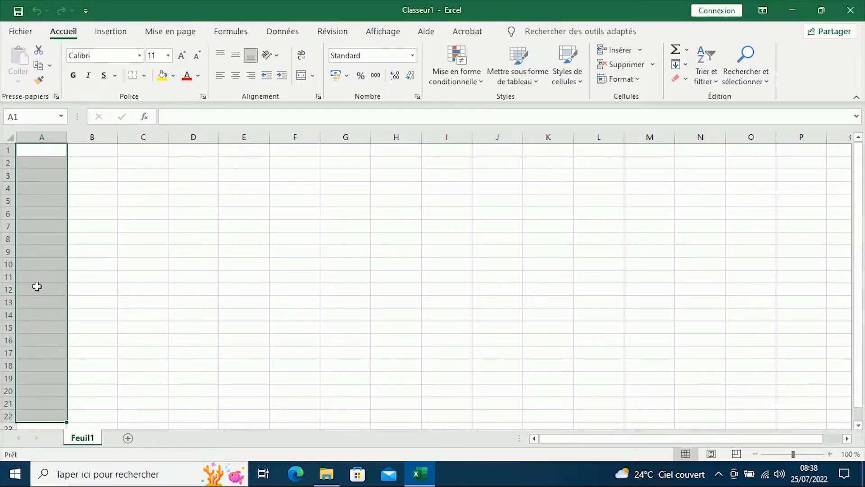
left_click(43, 135)
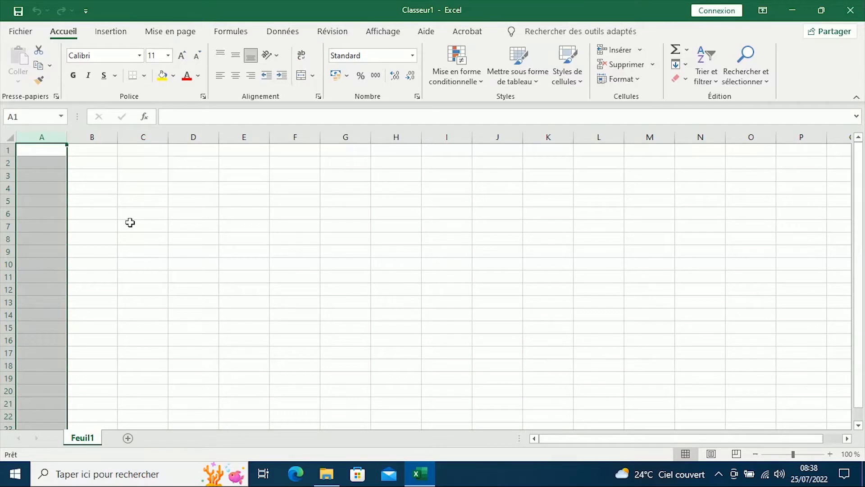
- Select the four entire columns A through D together, and clear the selection
left_click(203, 265)
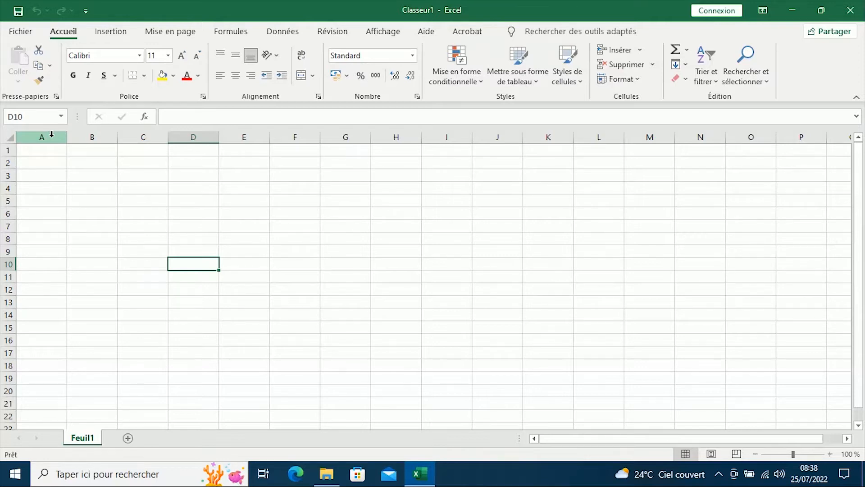
left_click_drag(52, 134, 194, 136)
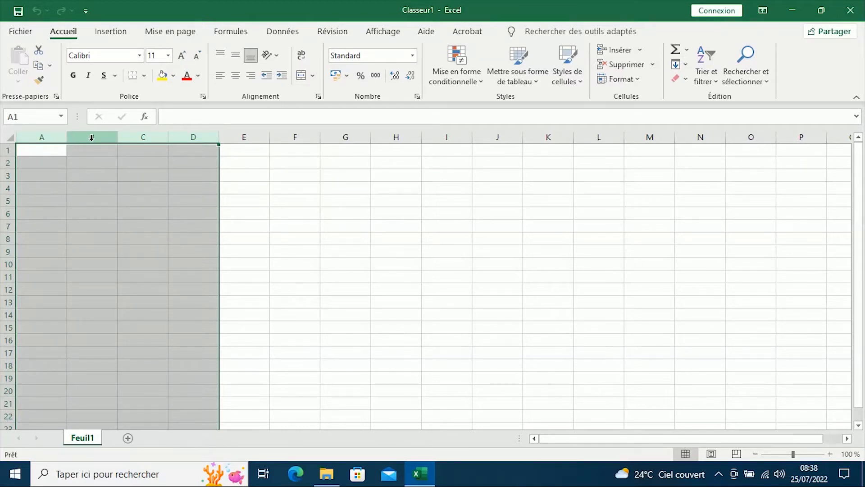
left_click(296, 185)
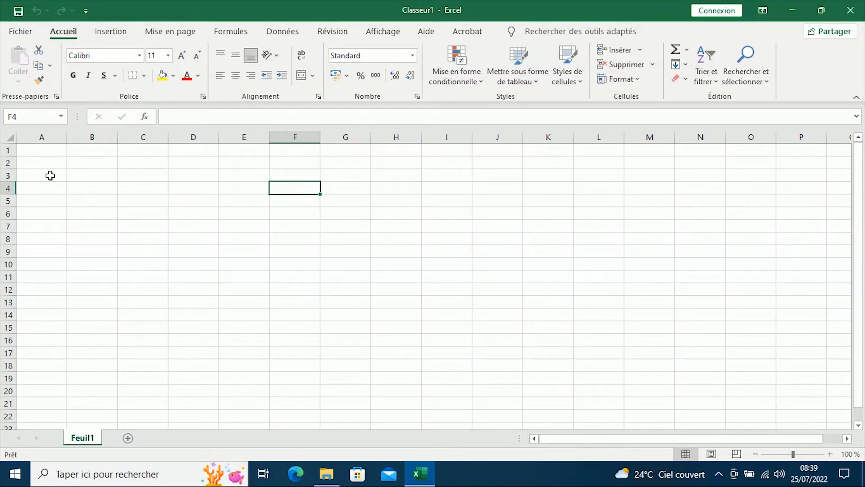
- Select the entire rows 1 and 2 individually, and rows 1 through 4 together as one block
left_click(6, 150)
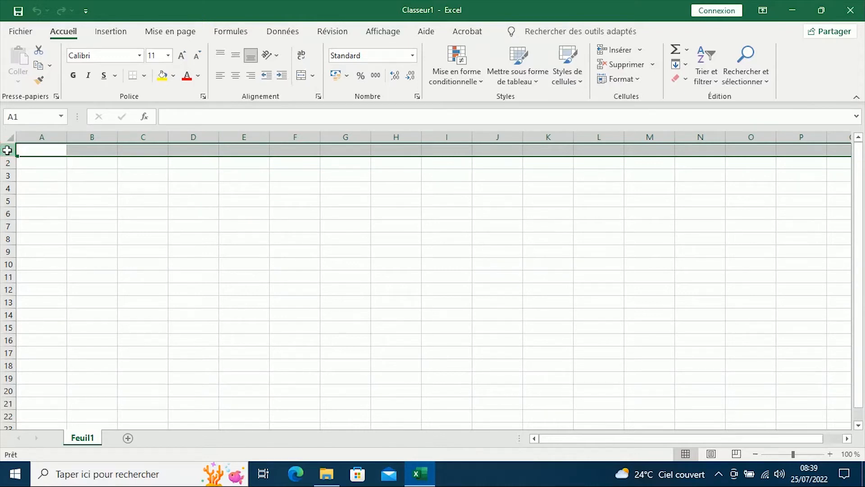
left_click(6, 163)
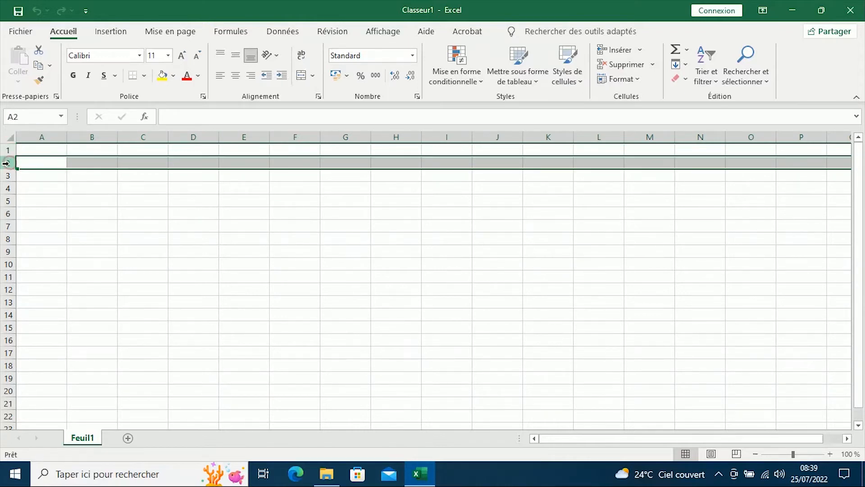
left_click_drag(39, 162, 806, 163)
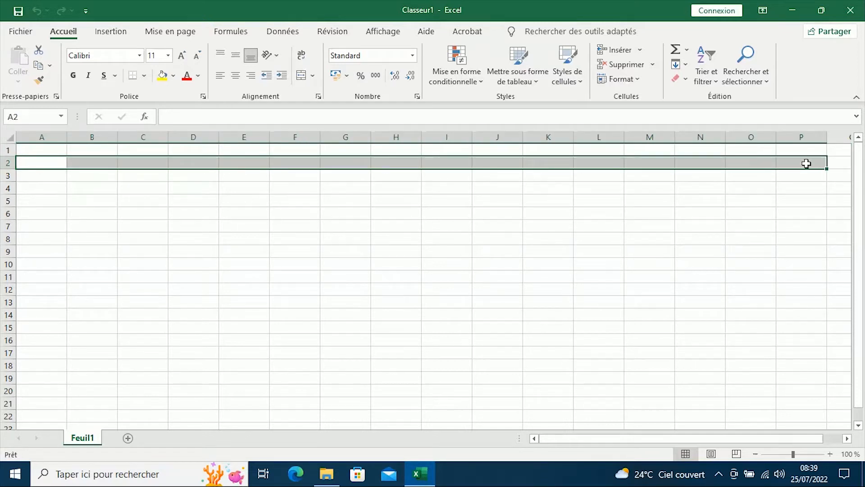
left_click(5, 162)
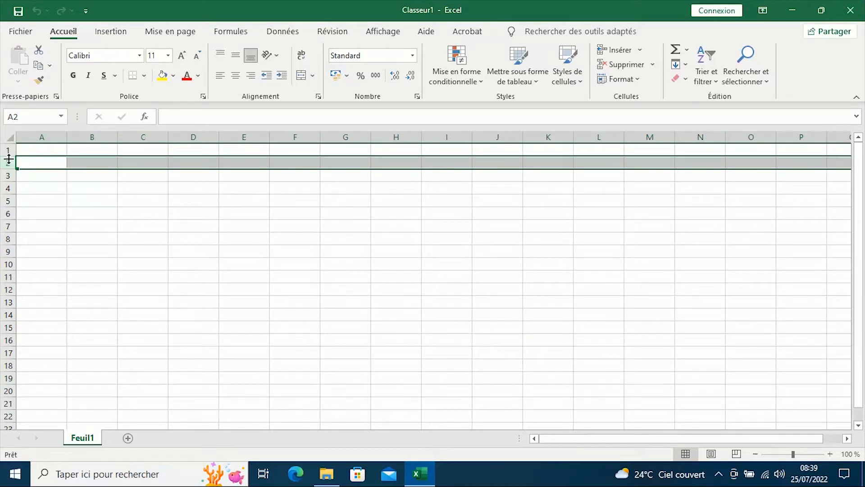
left_click_drag(7, 148, 10, 187)
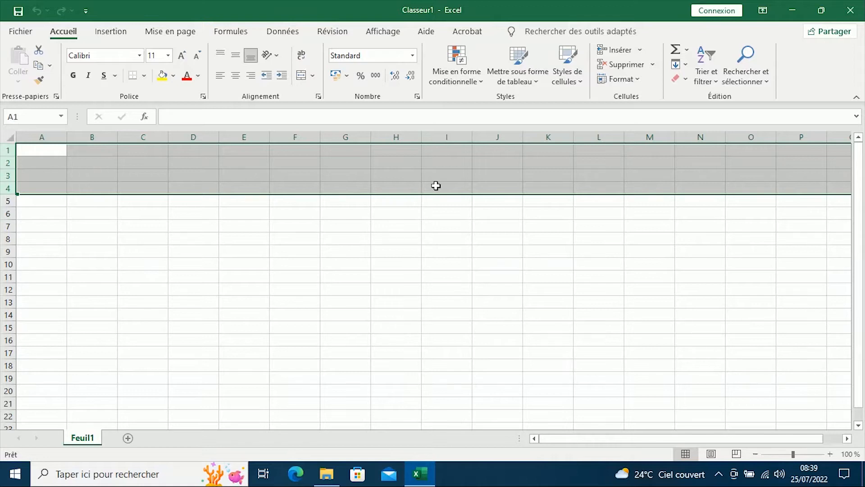
left_click(251, 229)
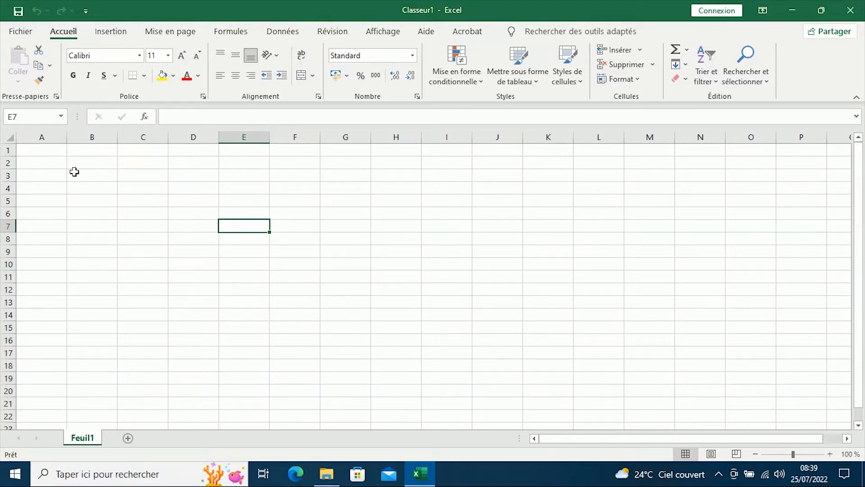
- Widen column A to more than double its width, and undo the width change
left_click(41, 135)
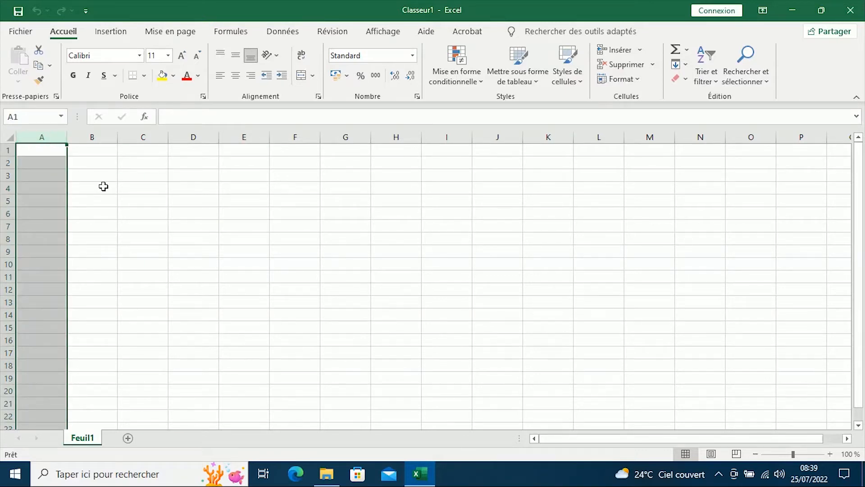
left_click(99, 214)
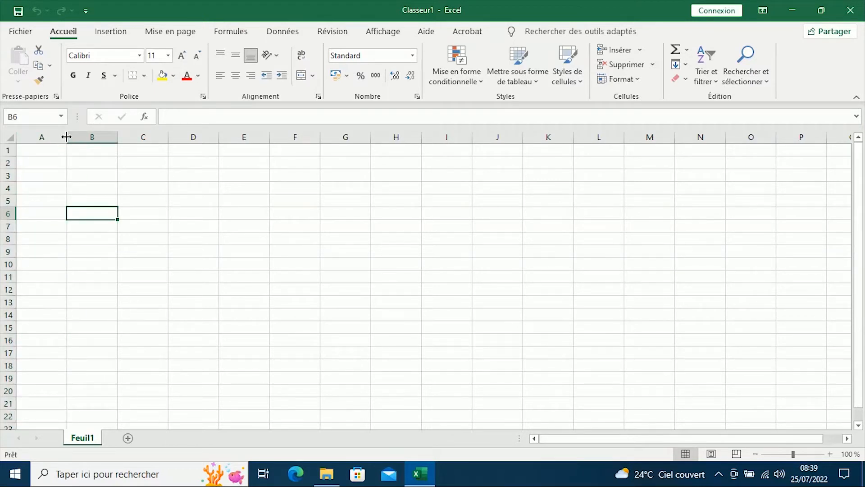
left_click_drag(66, 137, 133, 140)
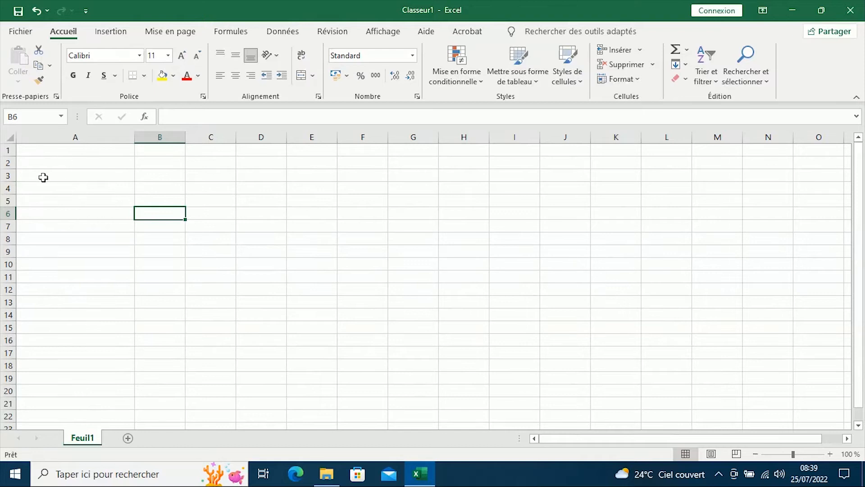
left_click(36, 9)
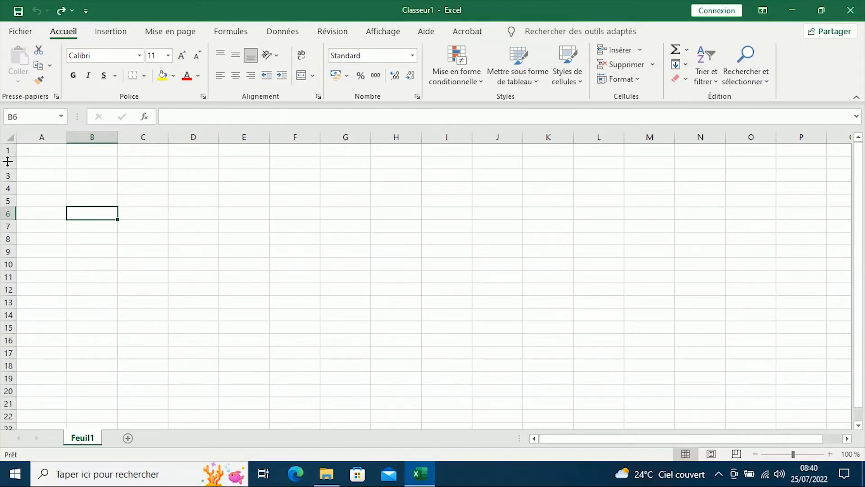
- Increase the height of row 1 to about four times its size, and undo the height change
left_click_drag(9, 158, 8, 195)
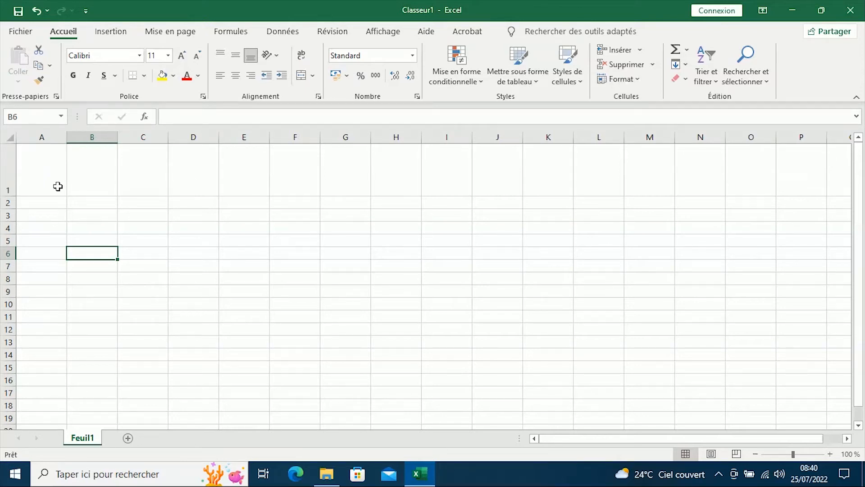
left_click(37, 13)
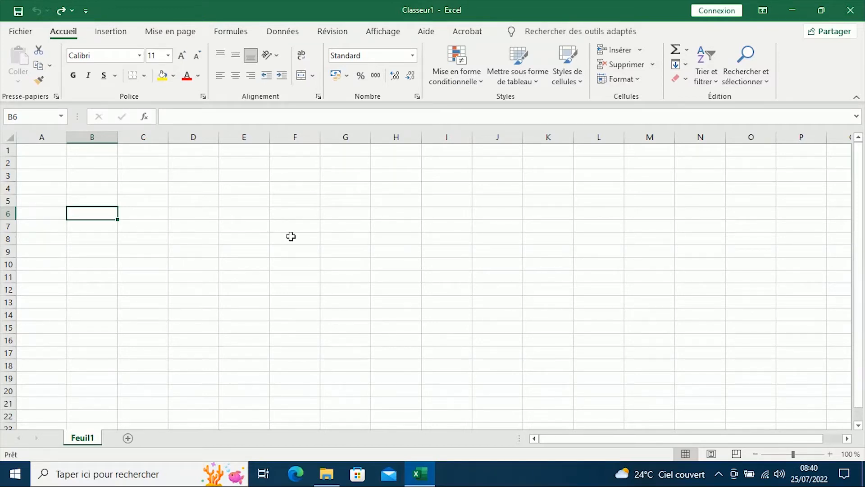
- Select individual cells one at a time in columns B to G, starting at C2 and ending at C3
left_click(145, 160)
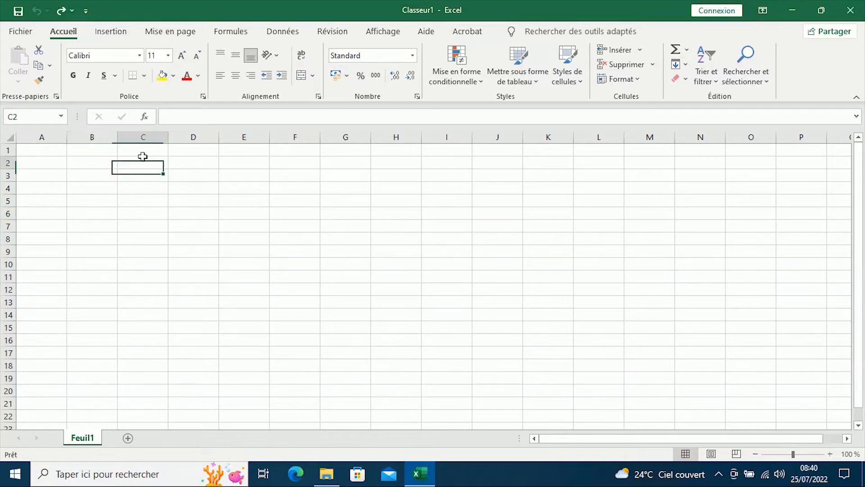
left_click(201, 161)
left_click(247, 163)
left_click(305, 163)
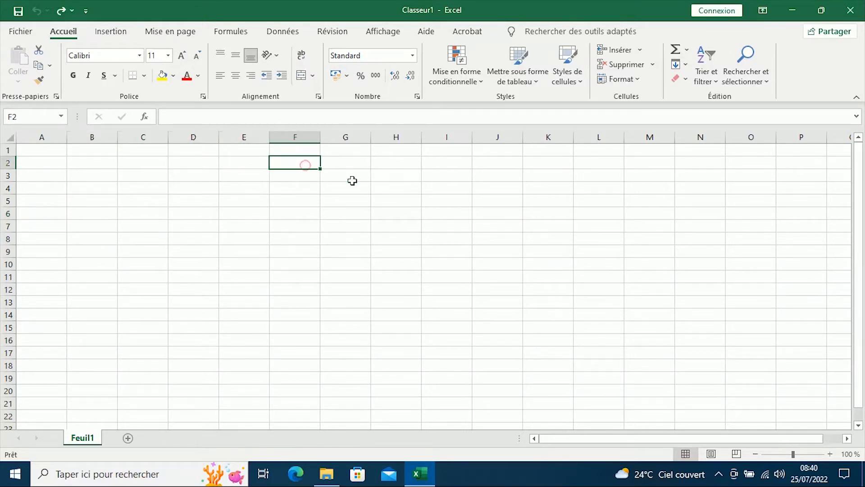
left_click(352, 180)
left_click(84, 173)
left_click(82, 215)
left_click(131, 174)
left_click(153, 224)
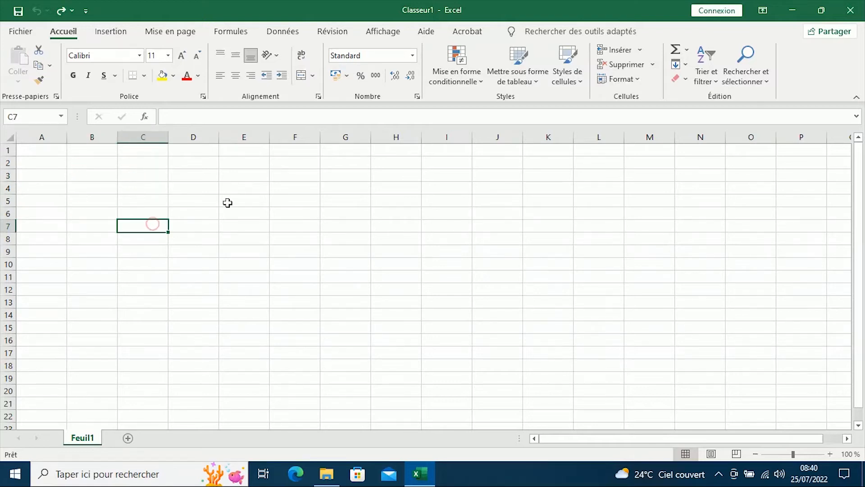
left_click(228, 202)
left_click(141, 174)
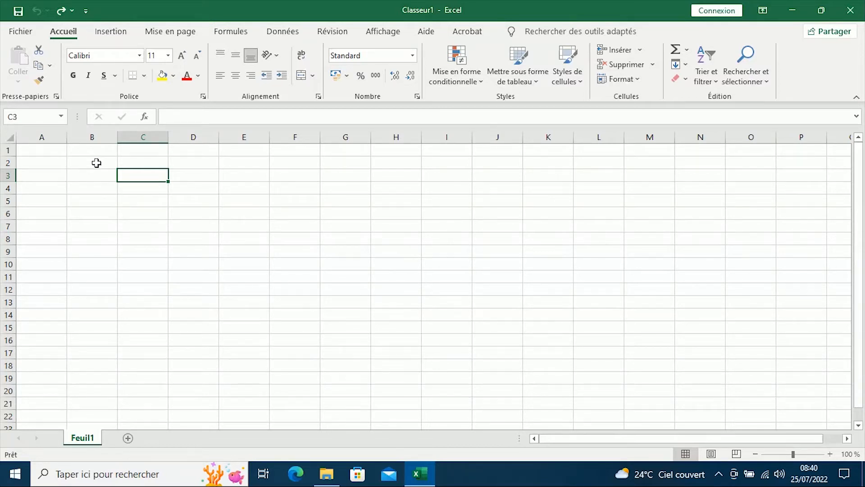
- Select several rectangular cell ranges across the sheet, starting with B2:E12 and G3:K16 and working from different corners
left_click_drag(96, 163, 259, 287)
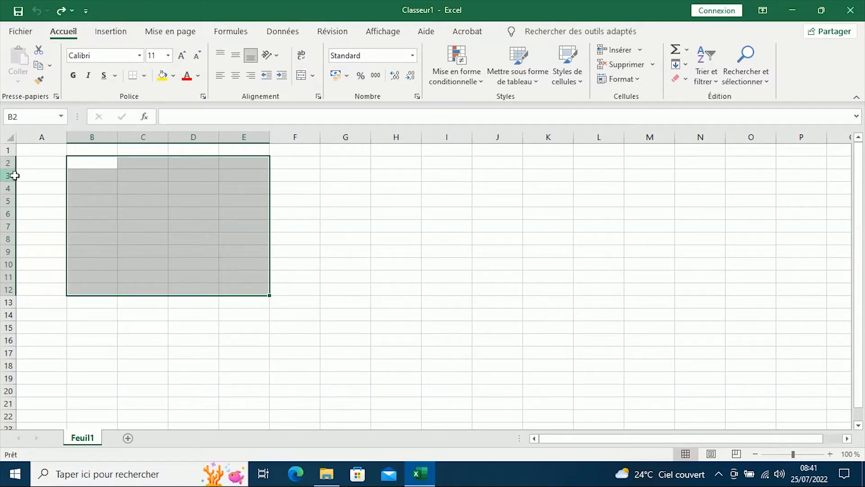
left_click_drag(363, 179, 548, 334)
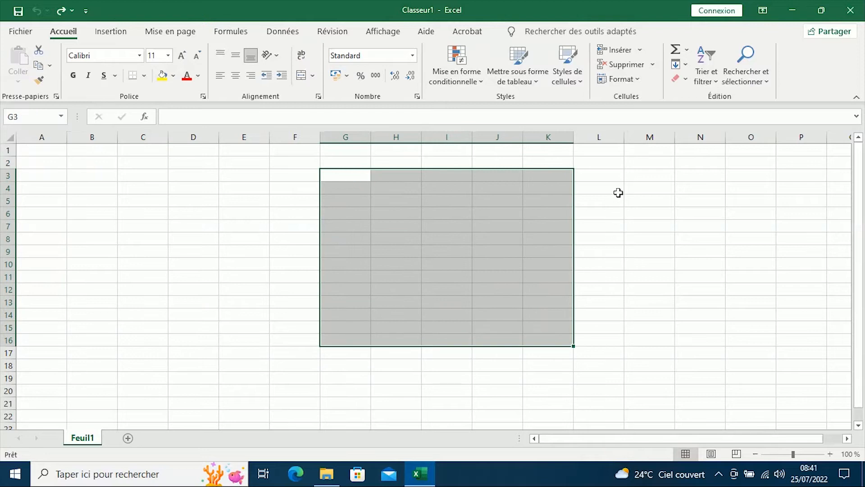
left_click_drag(618, 194, 783, 350)
left_click_drag(438, 307, 181, 215)
left_click_drag(78, 167, 237, 298)
left_click_drag(452, 317, 266, 199)
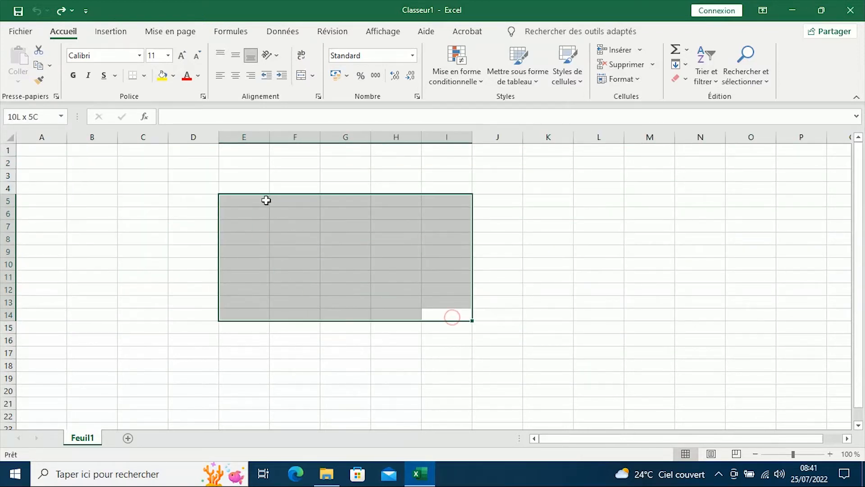
left_click_drag(105, 324, 260, 218)
left_click_drag(549, 185, 339, 303)
left_click(173, 263)
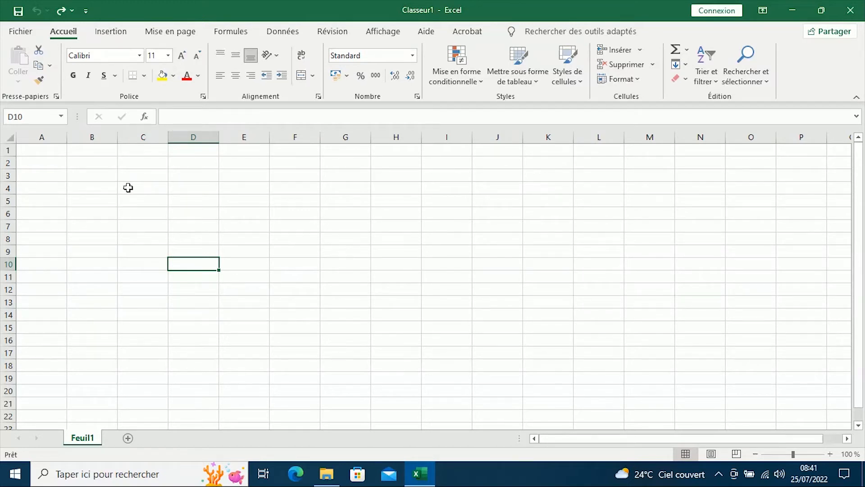
- Apply all borders (Toutes les bordures) to the cell range C3:H15 to form a table grid
mouse_move(130, 173)
left_mouse_down()
mouse_move(250, 218)
mouse_move(378, 305)
mouse_move(372, 325)
left_mouse_up()
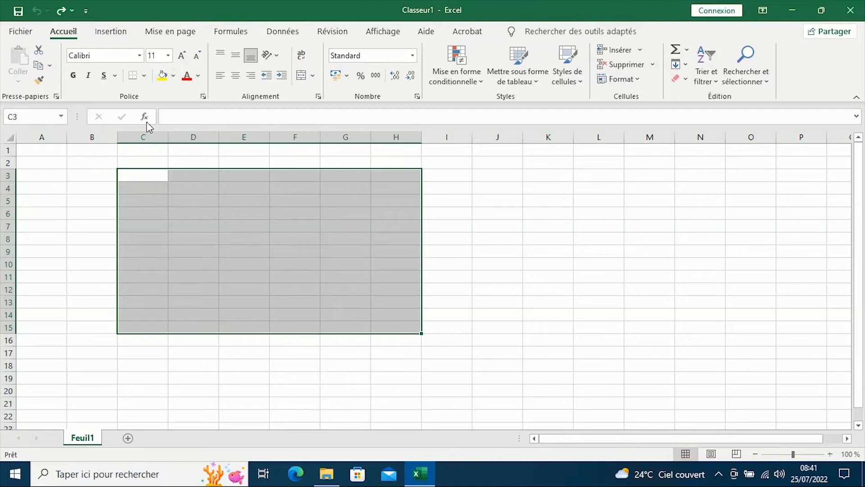
left_click(144, 76)
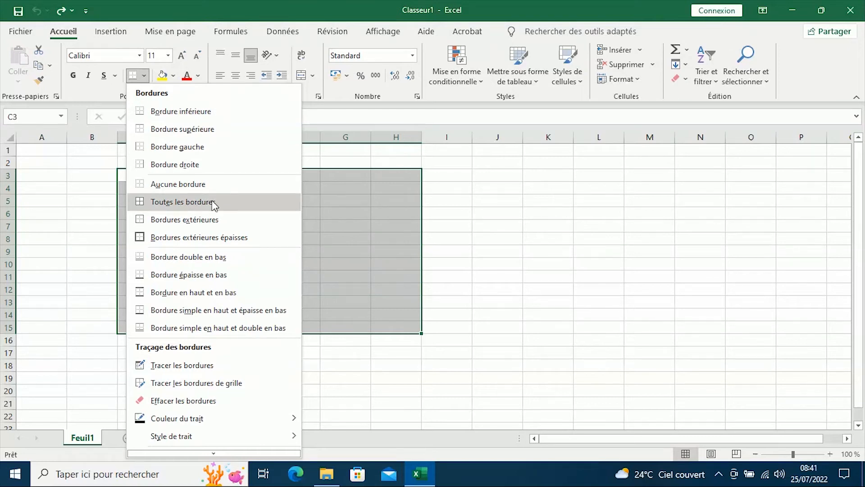
left_click(250, 207)
left_click(639, 226)
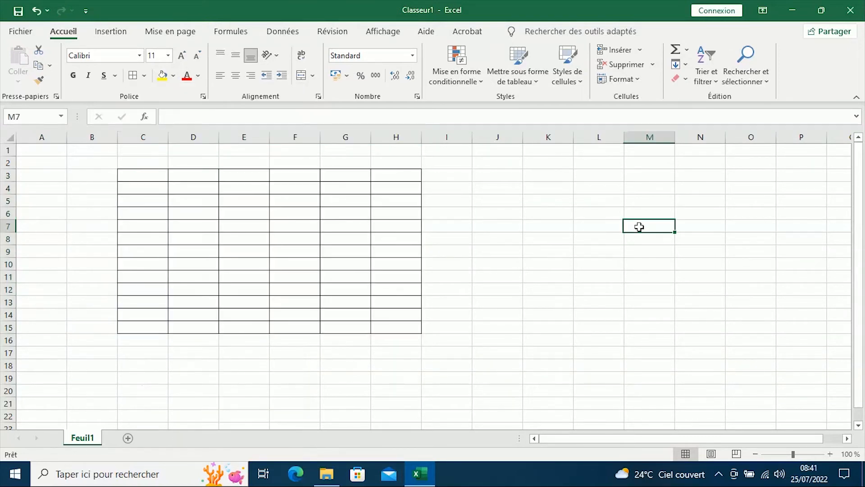
left_click(144, 75)
left_click(464, 243)
- Fill the table's header row C3:H3 with a light orange theme colour
left_click_drag(134, 175, 387, 177)
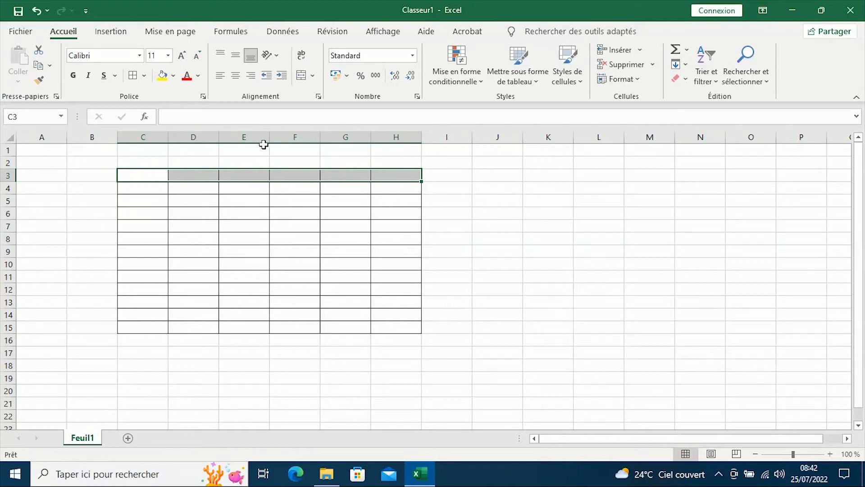
left_click_drag(134, 178, 198, 188)
left_click_drag(145, 176, 506, 179)
left_click(404, 224)
left_click_drag(127, 173, 391, 179)
left_click(174, 76)
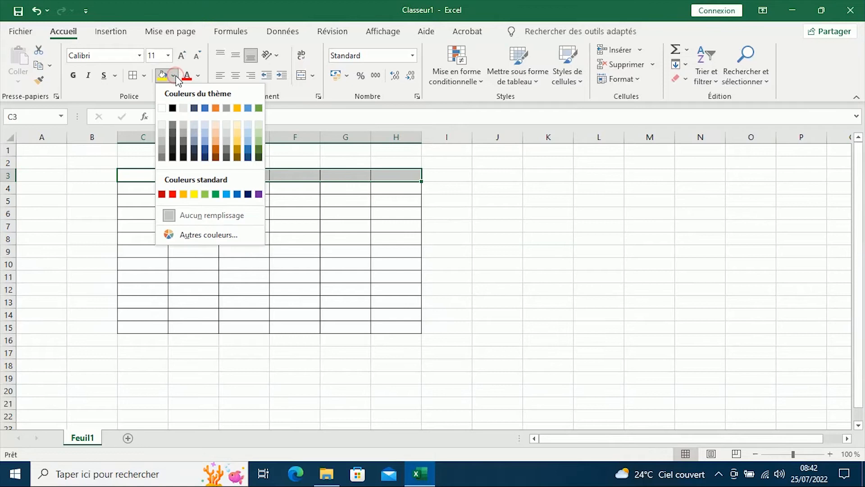
left_click(217, 139)
left_click(378, 206)
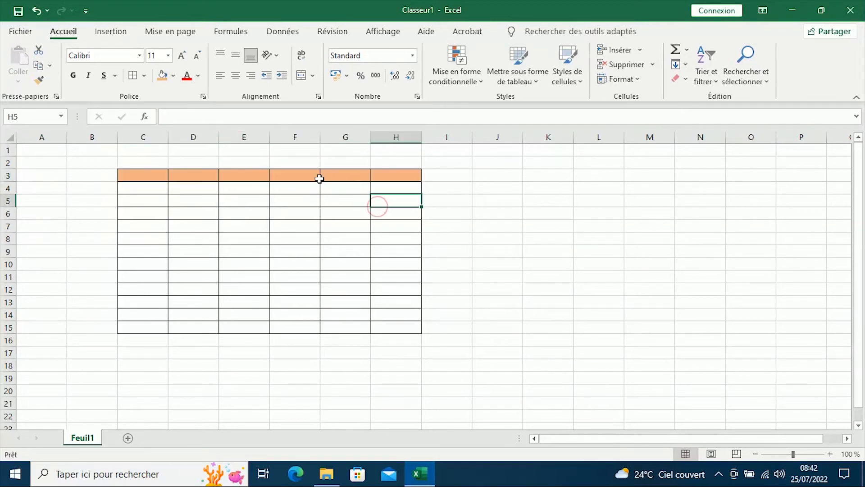
- Fill the table's body cells C4:H15 with a light gold theme colour
left_click_drag(143, 188, 388, 323)
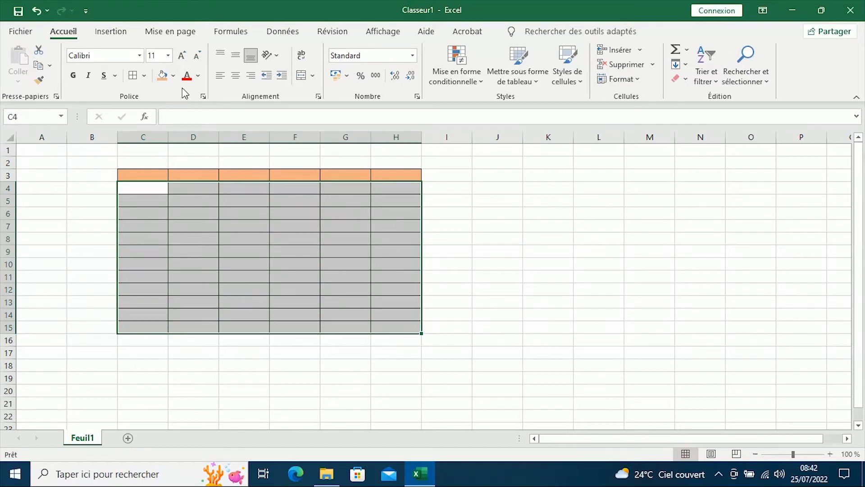
left_click(175, 77)
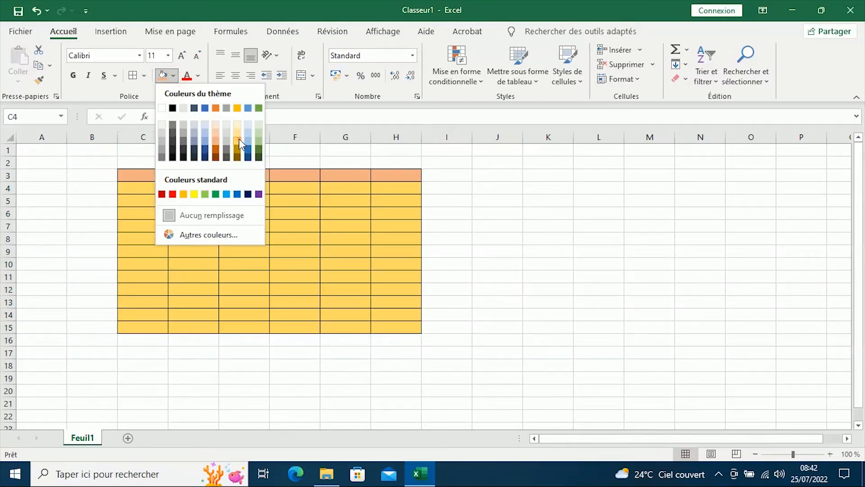
left_click(239, 139)
left_click(530, 215)
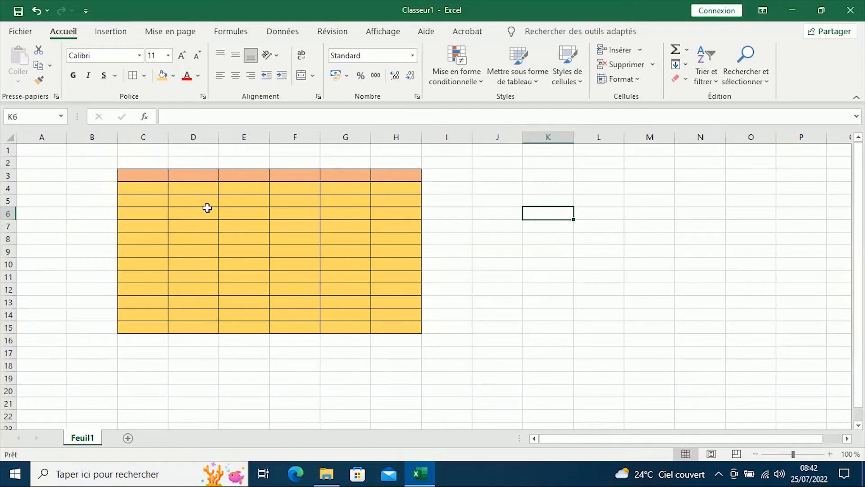
- Move the whole table C3:H15 first one column over to B3:G15, and from there to D4:I16
left_click_drag(137, 175, 396, 325)
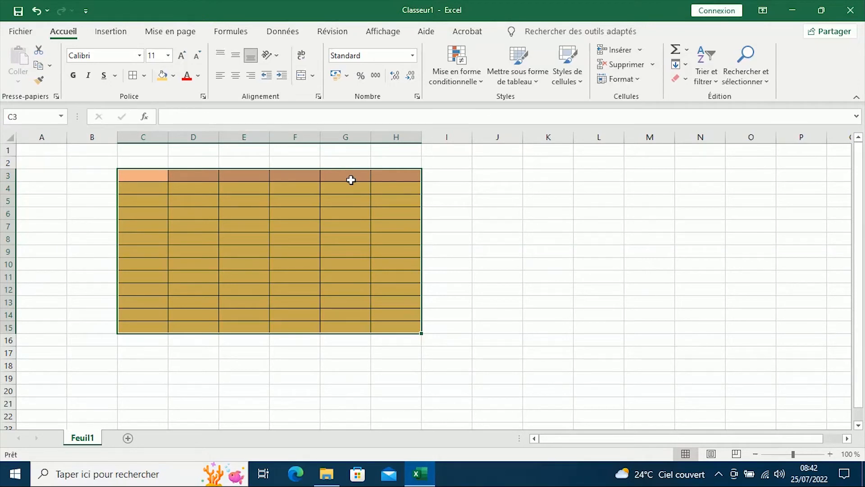
mouse_move(280, 169)
left_mouse_down()
mouse_move(239, 177)
mouse_move(220, 196)
mouse_move(267, 175)
left_mouse_up()
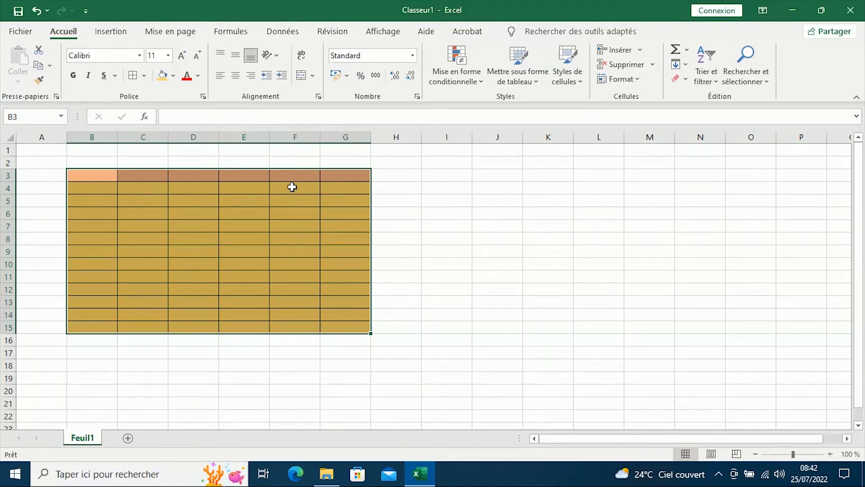
left_click_drag(293, 170, 420, 195)
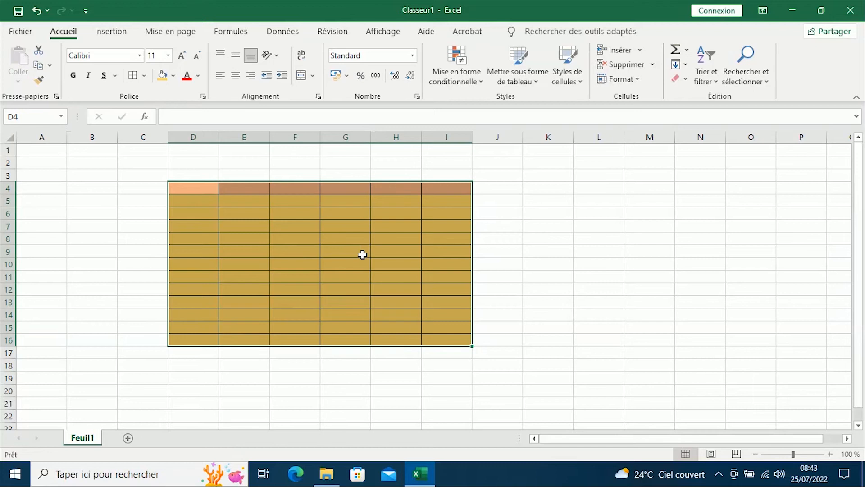
left_click(664, 248)
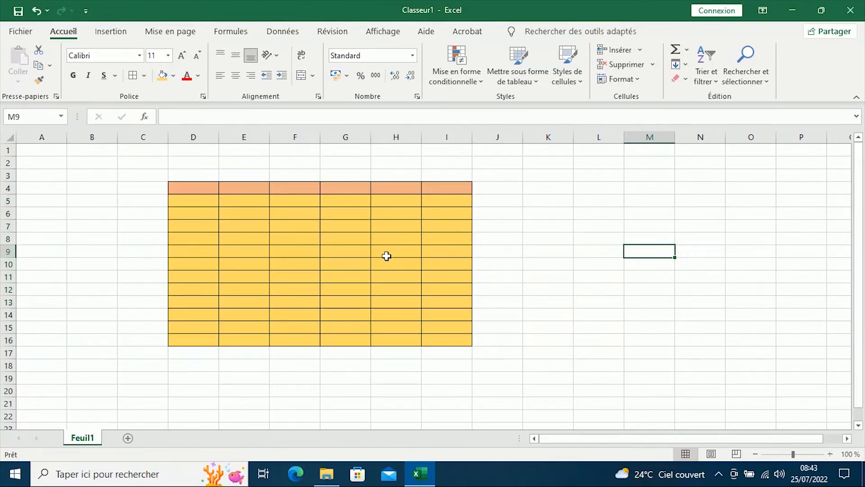
- Widen column D to about twice its width and make header row 4 more than twice as tall
left_click_drag(218, 136, 279, 134)
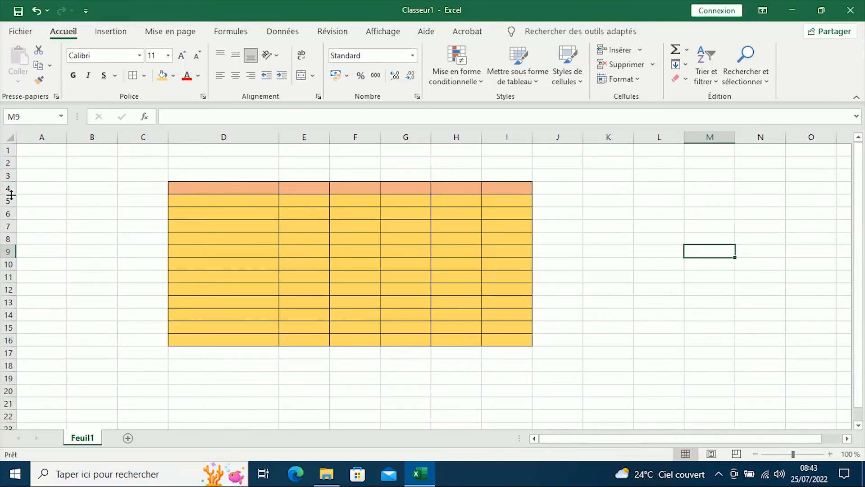
left_click_drag(12, 195, 8, 214)
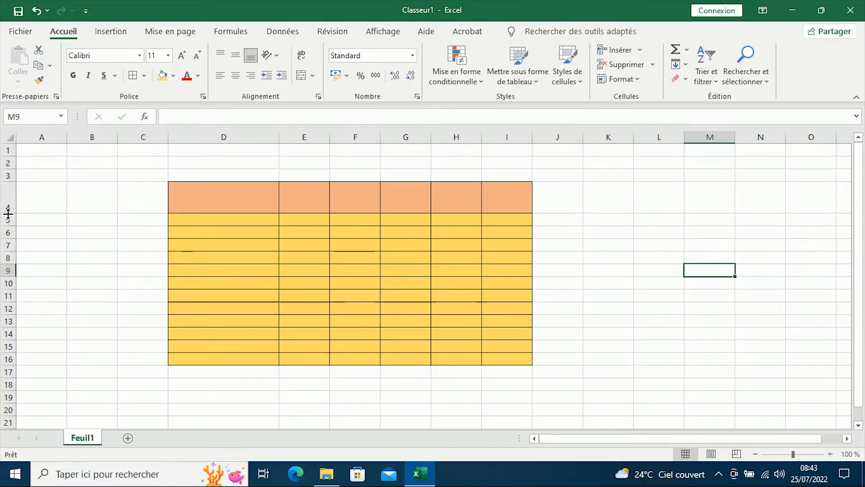
left_click(348, 255)
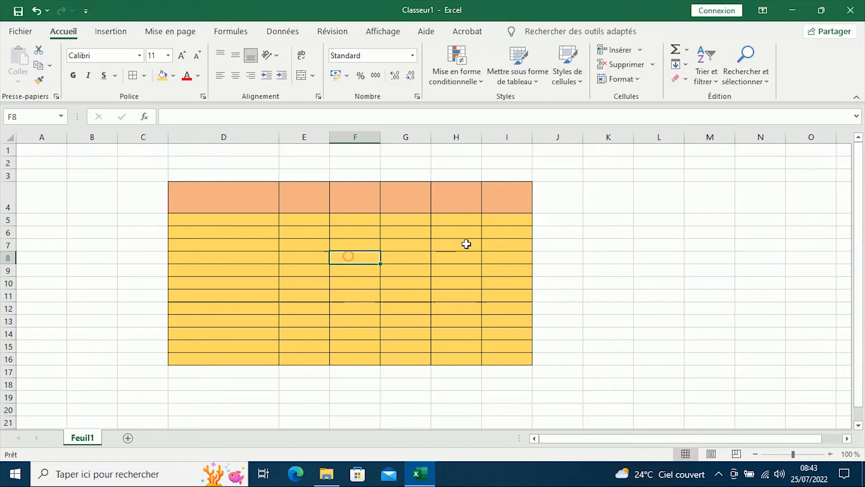
left_click(626, 294)
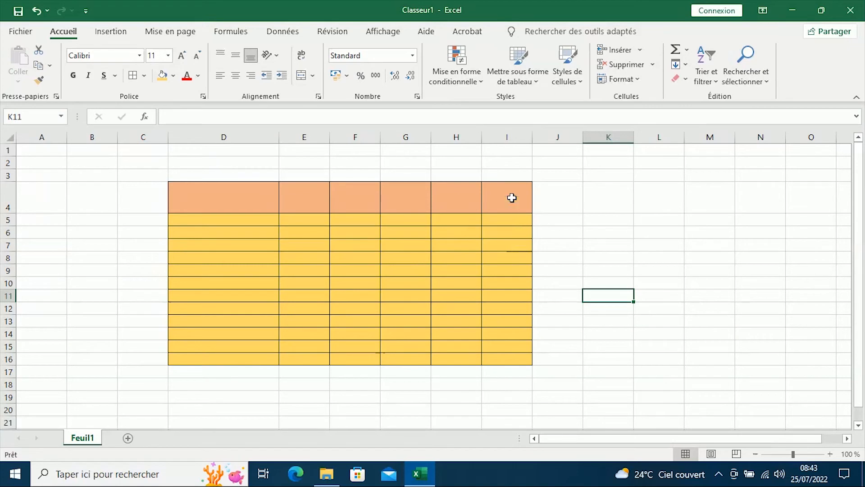
- Delete the table's last column, column I
right_click(503, 134)
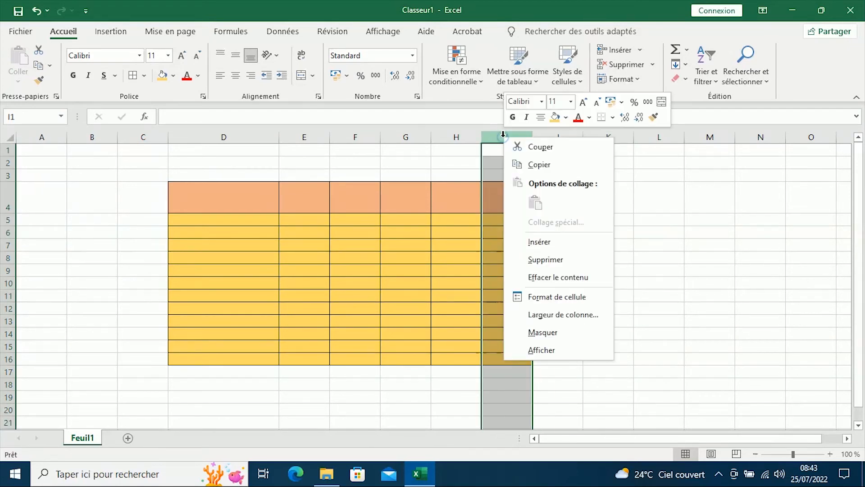
left_click(560, 260)
left_click(586, 243)
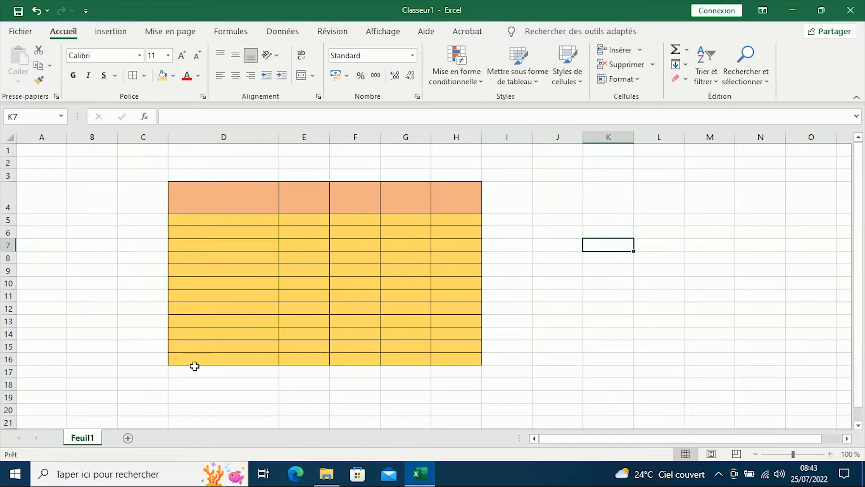
- Delete the table's last row, row 16
right_click(6, 359)
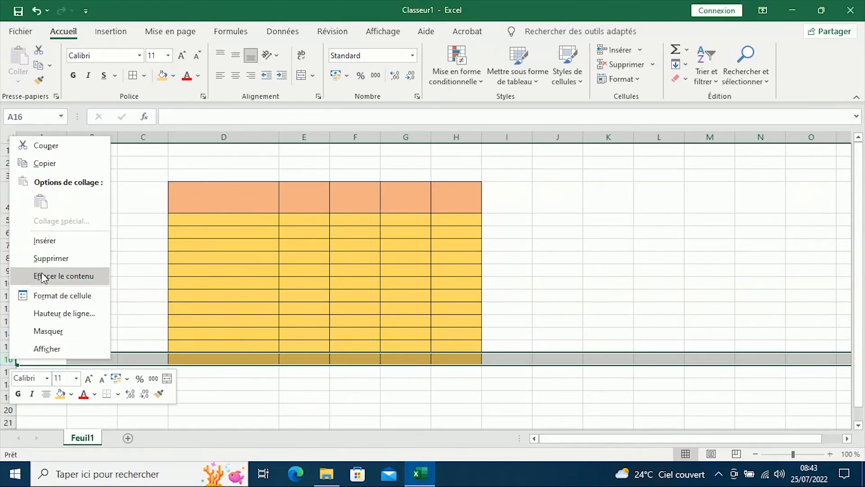
left_click(49, 259)
left_click(628, 295)
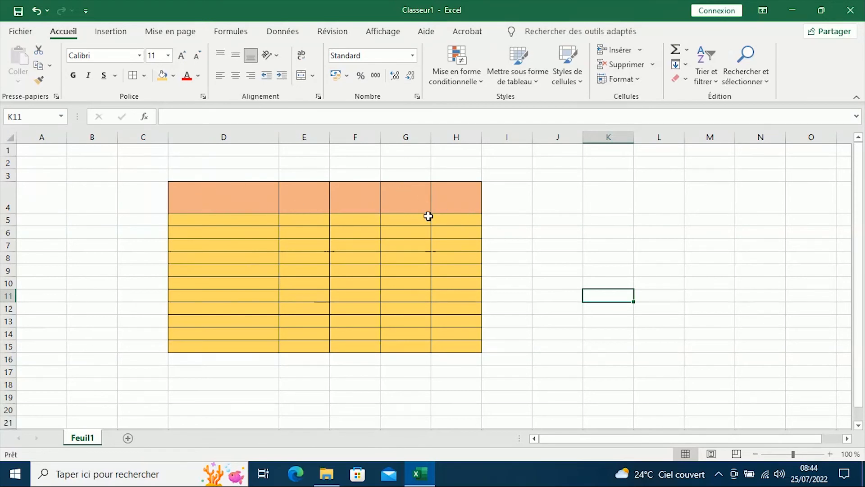
- Remove the fill colour from the table cells G4:H15 (Aucun remplissage)
left_click_drag(206, 190, 455, 344)
left_click_drag(399, 188, 457, 348)
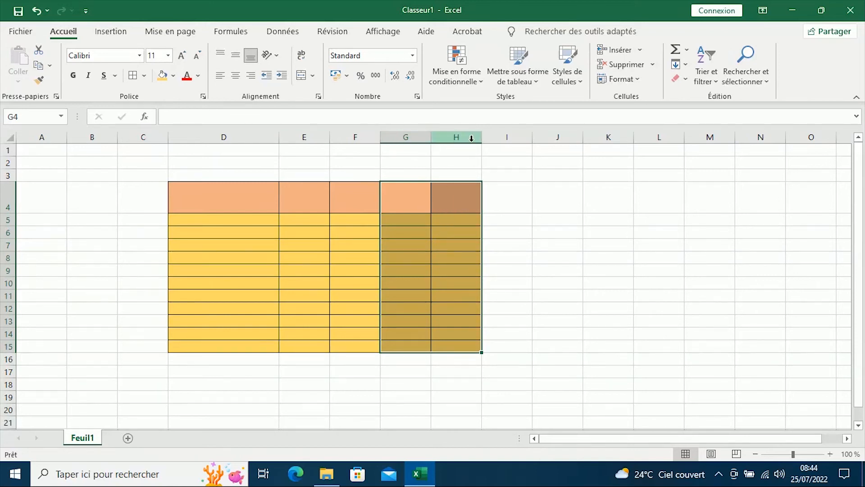
left_click(550, 210)
left_click_drag(400, 194, 468, 338)
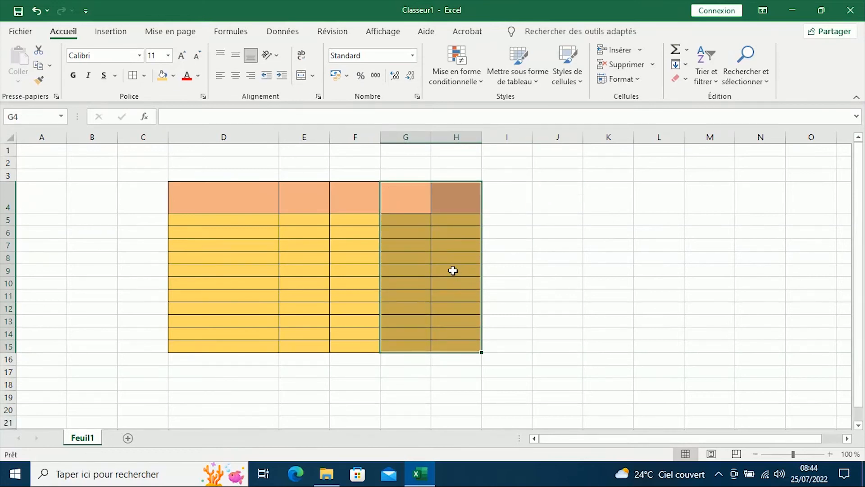
left_click(173, 77)
left_click(211, 216)
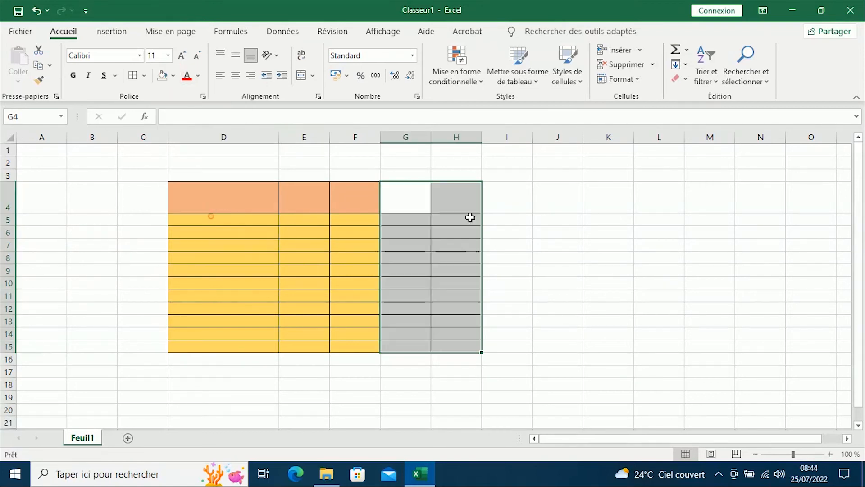
- Remove all borders from the cells G4:H15 (Aucune bordure)
left_click(145, 75)
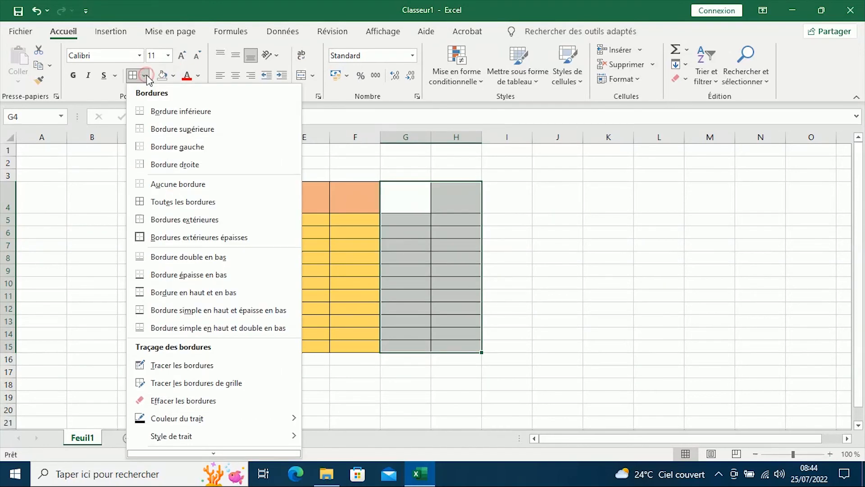
left_click(231, 190)
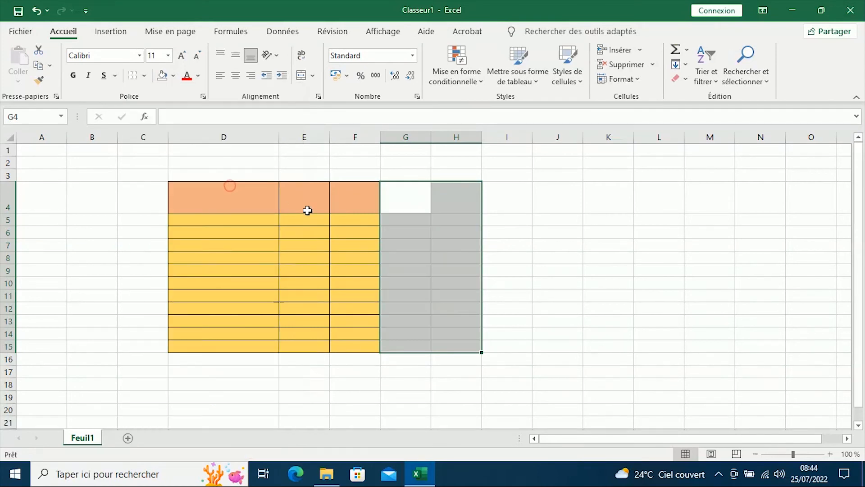
left_click(613, 246)
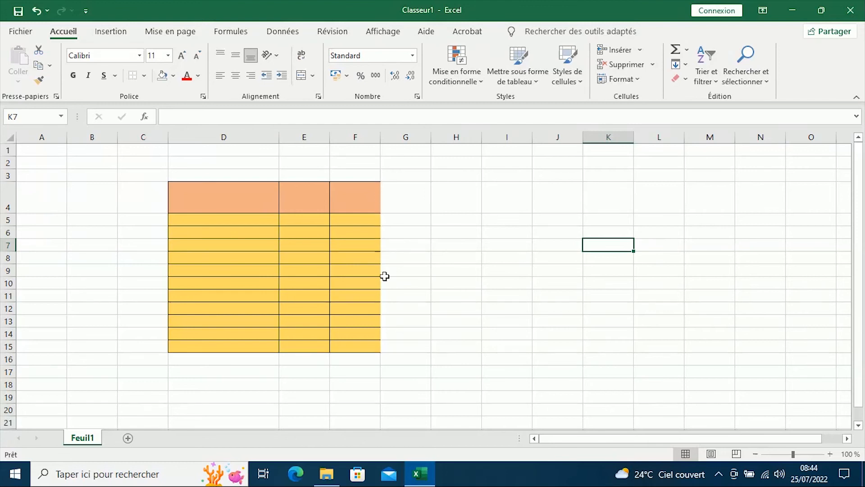
- Apply all borders (Toutes les bordures) to F4:F15 to close the table's open edge
left_click_drag(357, 189, 367, 343)
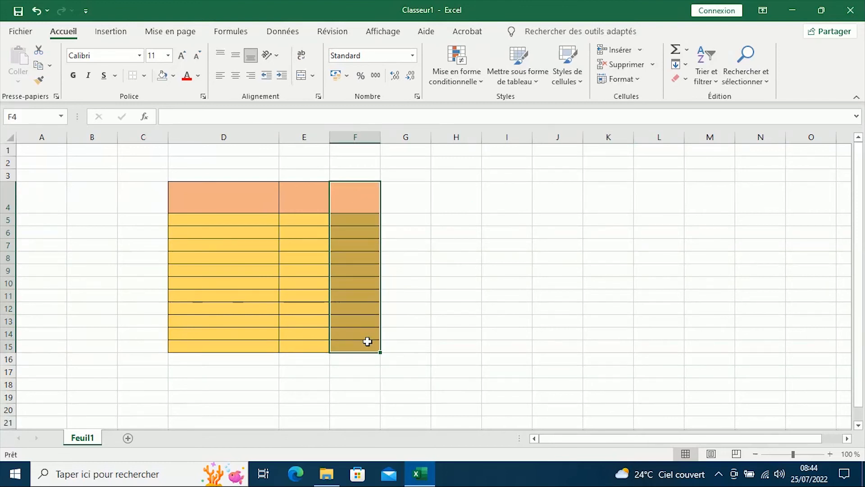
left_click(145, 76)
left_click(172, 201)
left_click(483, 221)
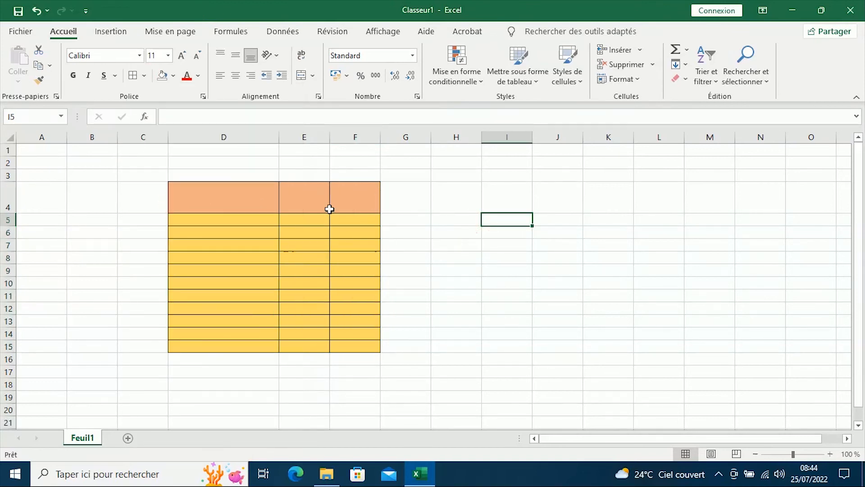
- Fill the header cells D4:H4 with the light orange theme colour, extending past the table's edge
left_click_drag(212, 201, 442, 201)
left_click(173, 76)
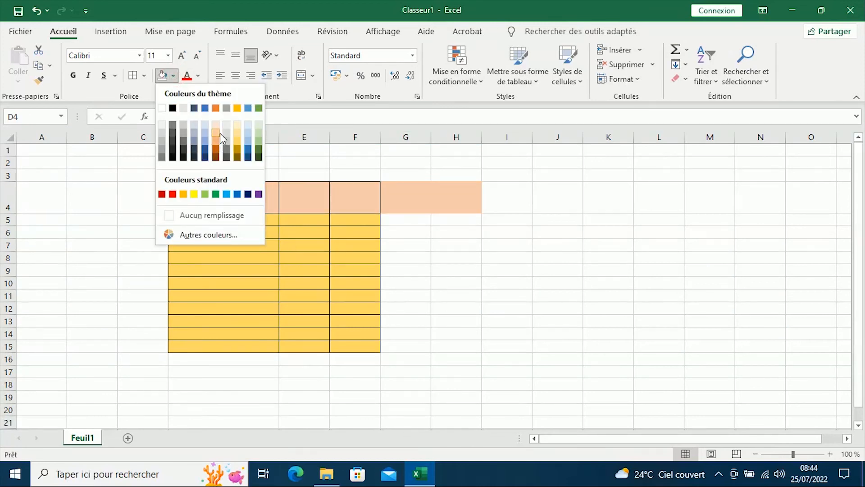
left_click(215, 140)
left_click(538, 215)
left_click(420, 189)
left_click(461, 198)
left_click(395, 199)
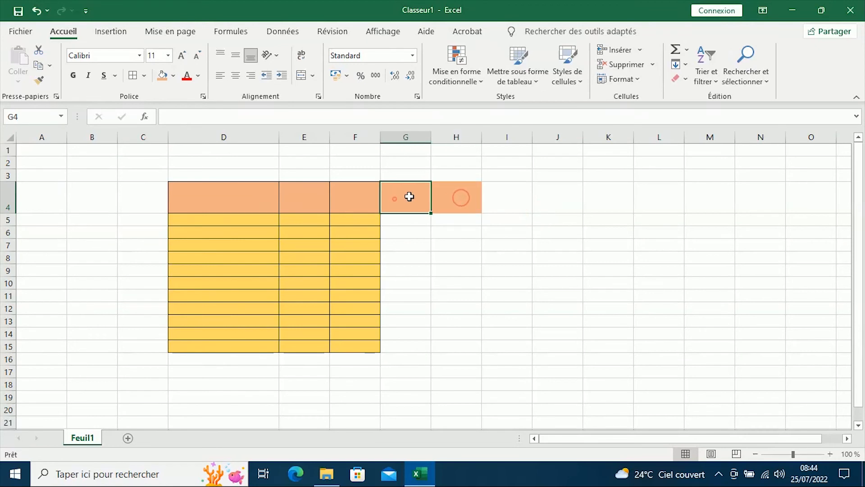
- Remove the fill colour from the two extra header cells G4:H4 (Aucun remplissage)
left_click_drag(401, 195, 443, 197)
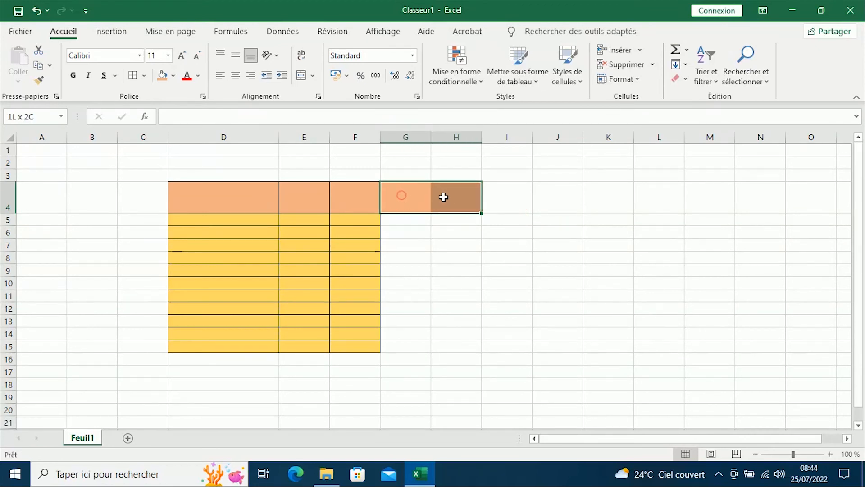
left_click(172, 75)
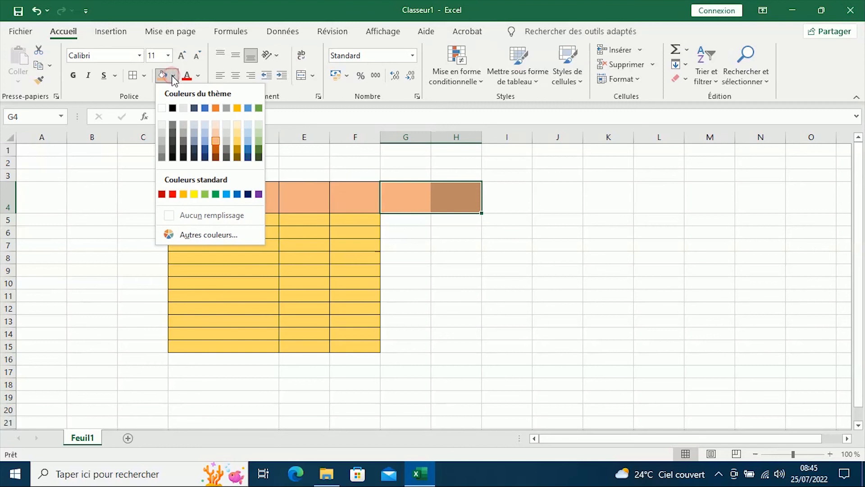
left_click(215, 216)
left_click(496, 248)
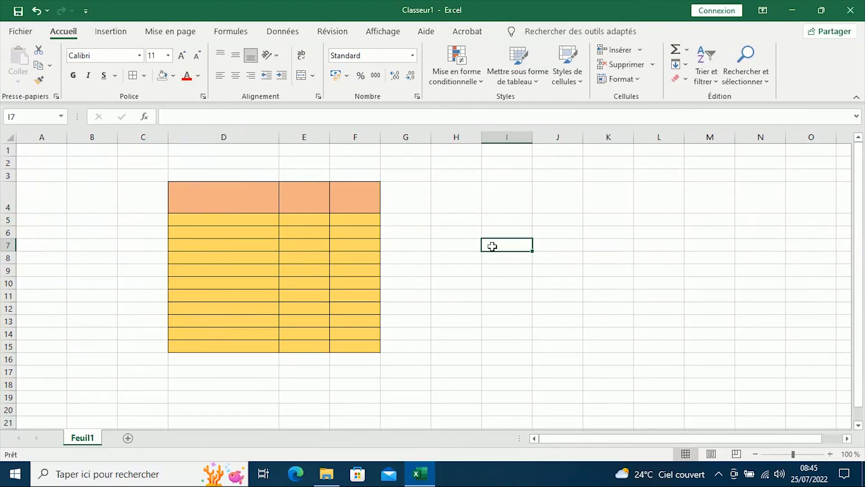
- Delete column F from the sheet to narrow the table
left_click(350, 136)
right_click(351, 137)
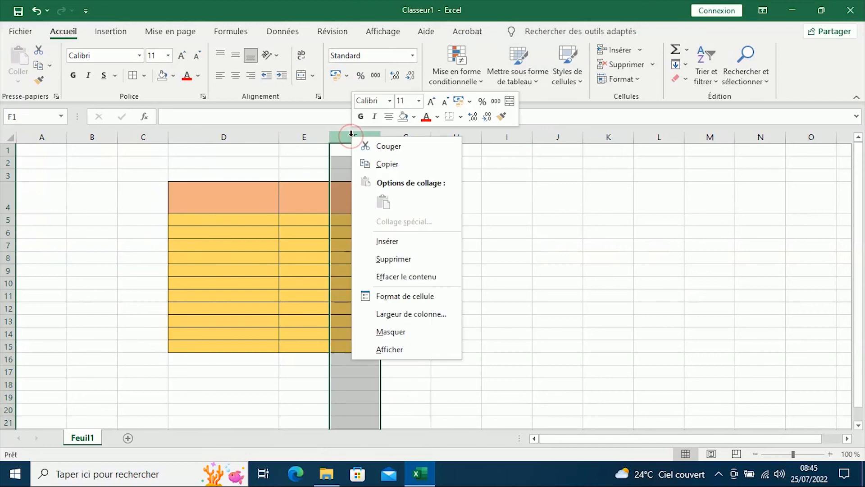
left_click(388, 260)
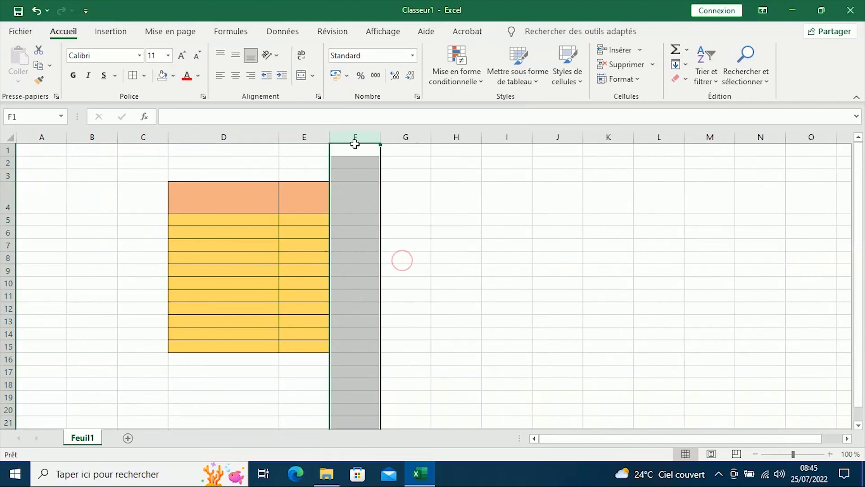
left_click(509, 235)
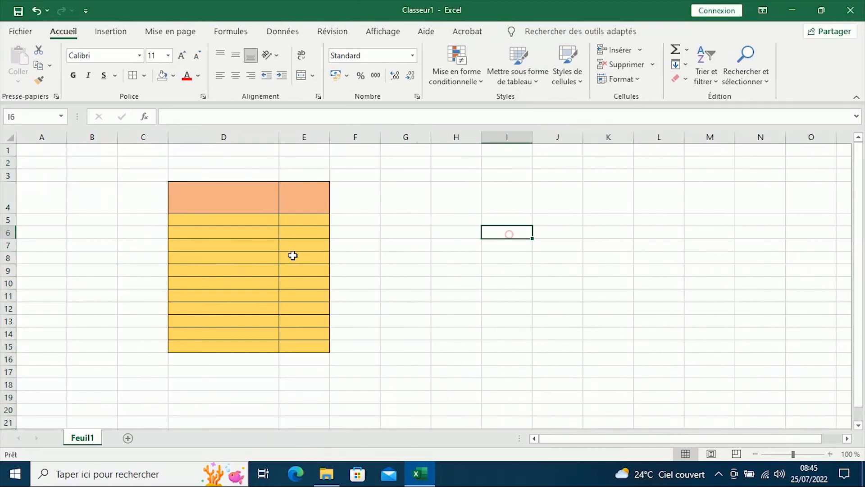
- Delete the table's last two rows, row 15 first and row 14 second
left_click(8, 347)
right_click(8, 346)
left_click(54, 247)
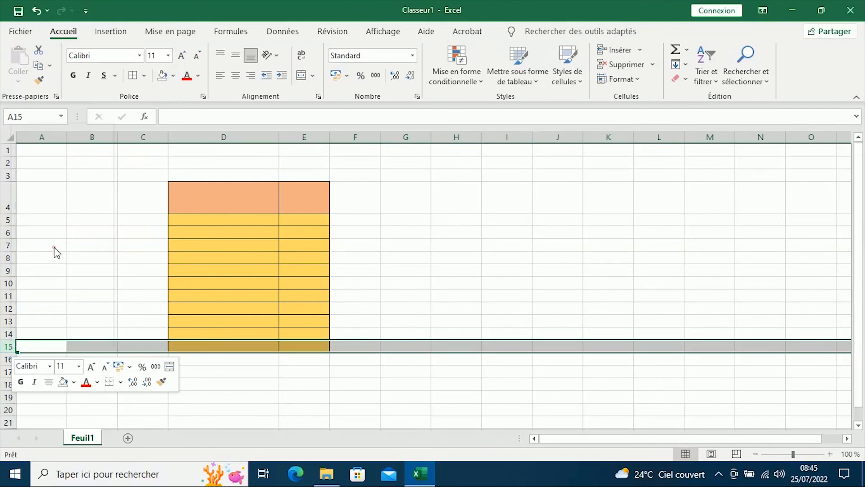
right_click(9, 334)
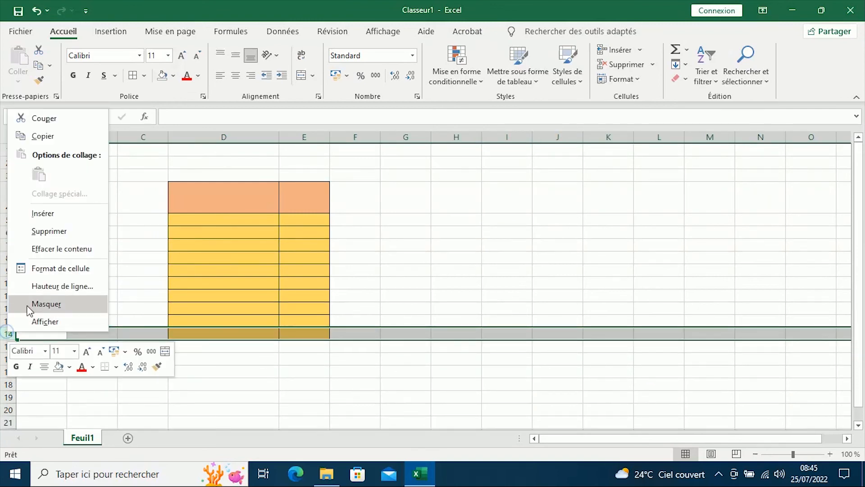
left_click(53, 237)
left_click(434, 250)
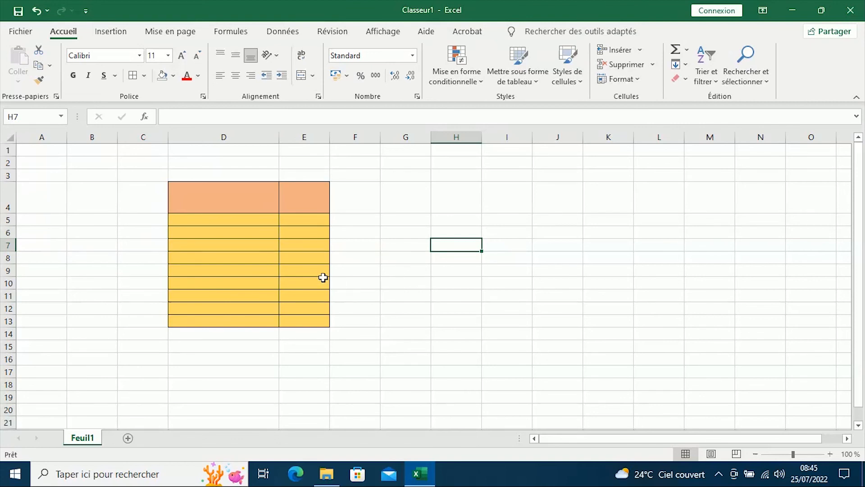
left_click(298, 203)
left_click_drag(311, 183, 291, 196)
left_click(473, 267)
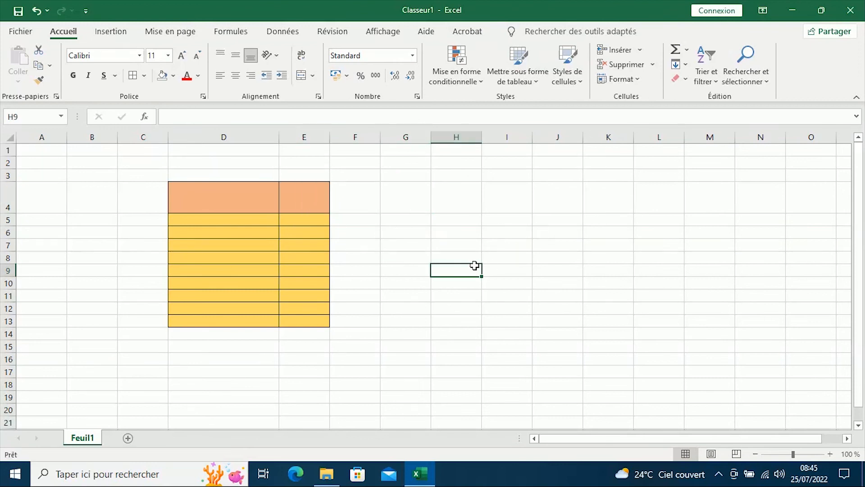
- Delete the table's row 6 through cell D6, using the entire-row option (Ligne entière)
left_click(247, 231)
right_click(244, 231)
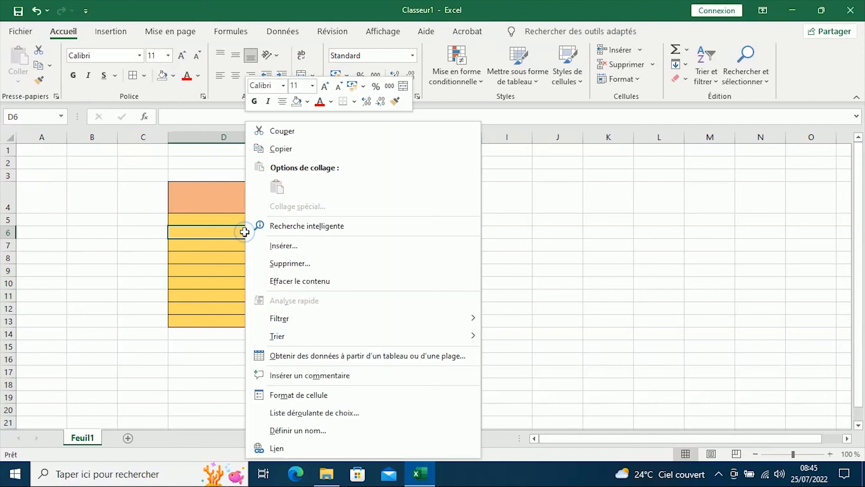
left_click(297, 265)
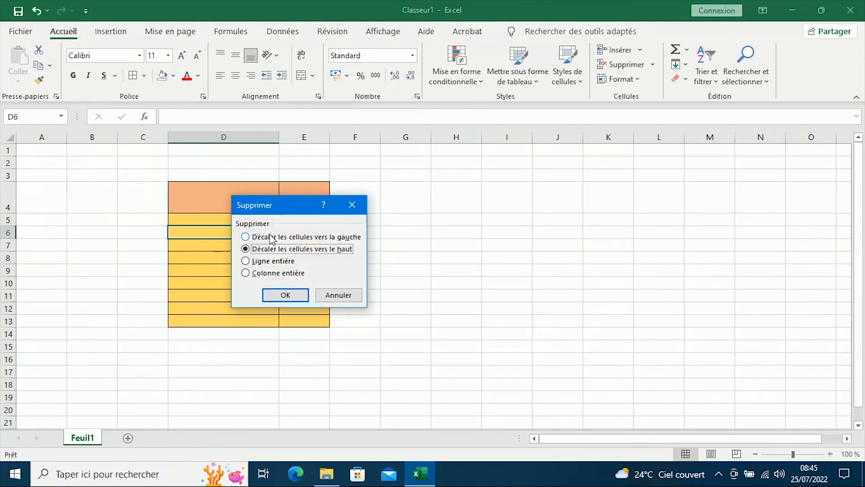
left_click(273, 261)
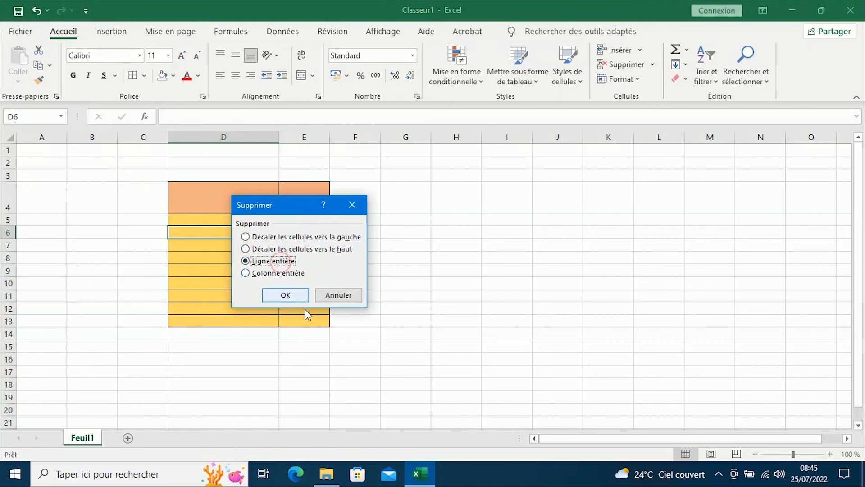
left_click(285, 295)
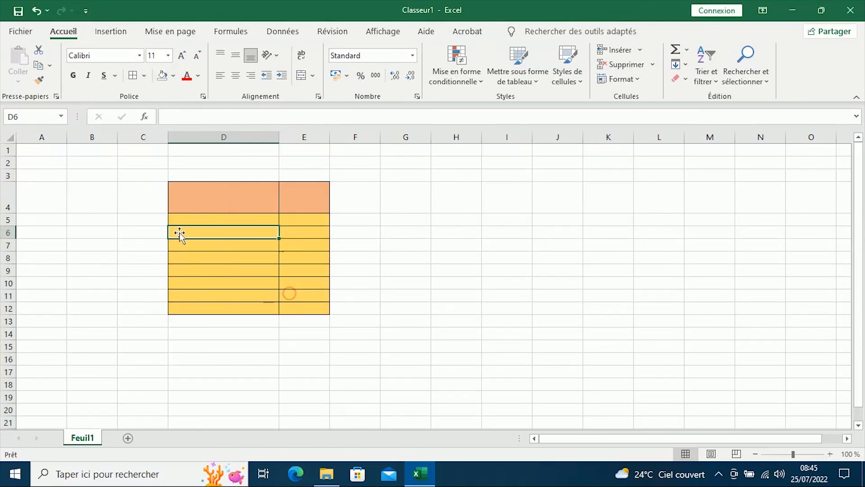
- Try deleting the whole of column D through cell D6 (Colonne entière), and undo the deletion
right_click(259, 233)
left_click(322, 263)
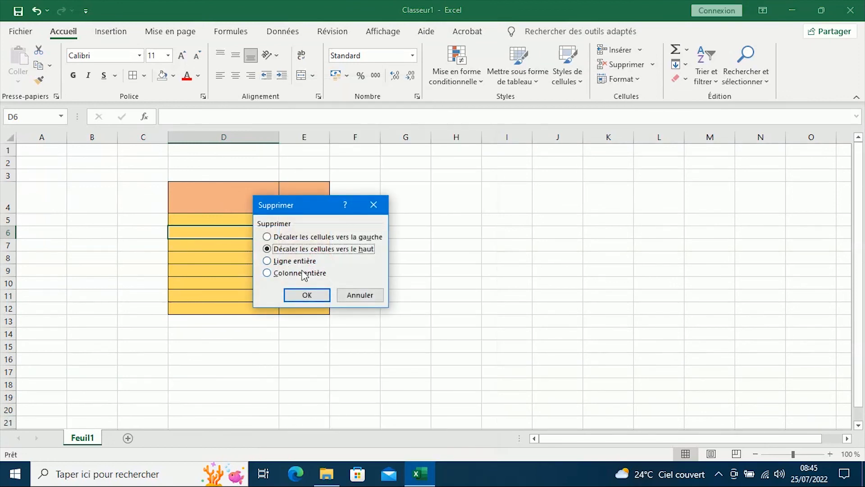
left_click(298, 274)
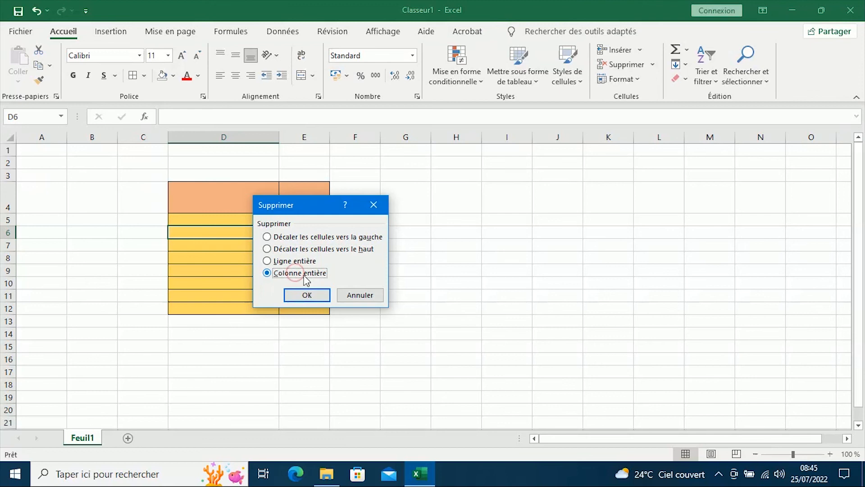
left_click(310, 297)
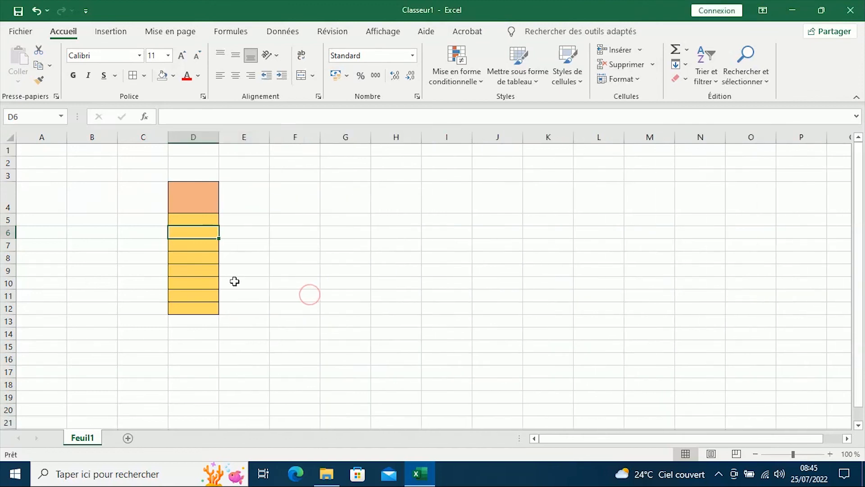
left_click(36, 11)
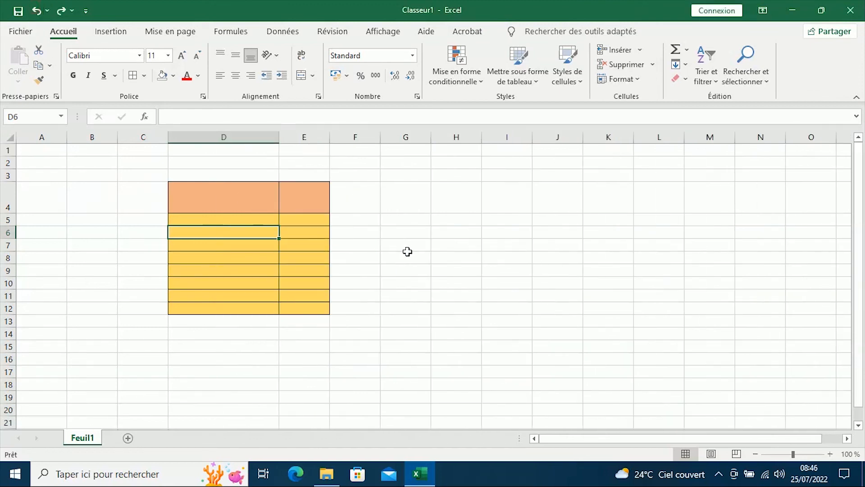
left_click(417, 252)
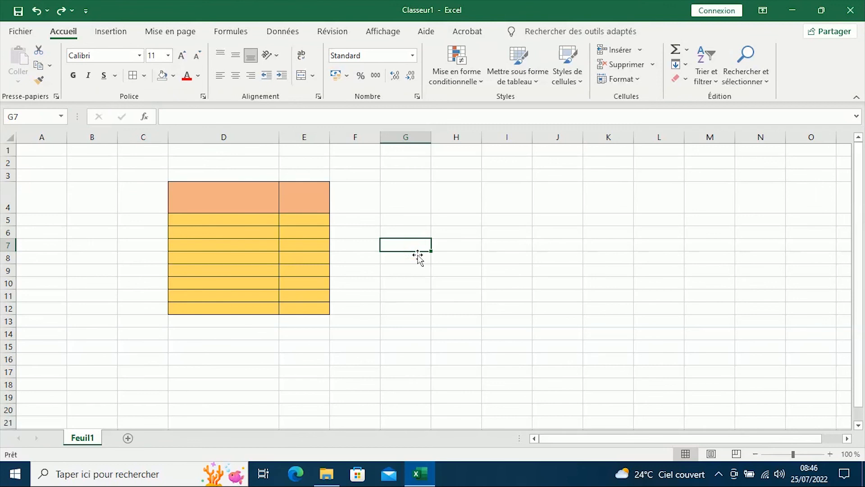